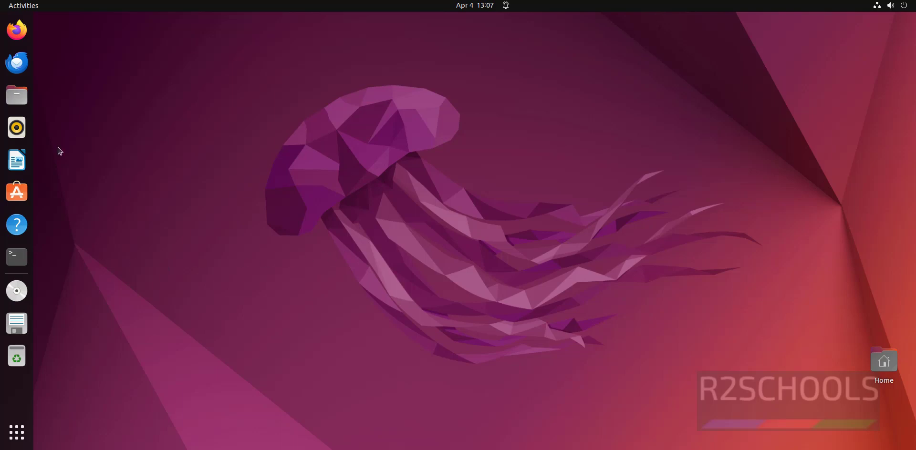
# Step: Launch Firefox and load the splunk.com home page
pyautogui.click(17, 30)
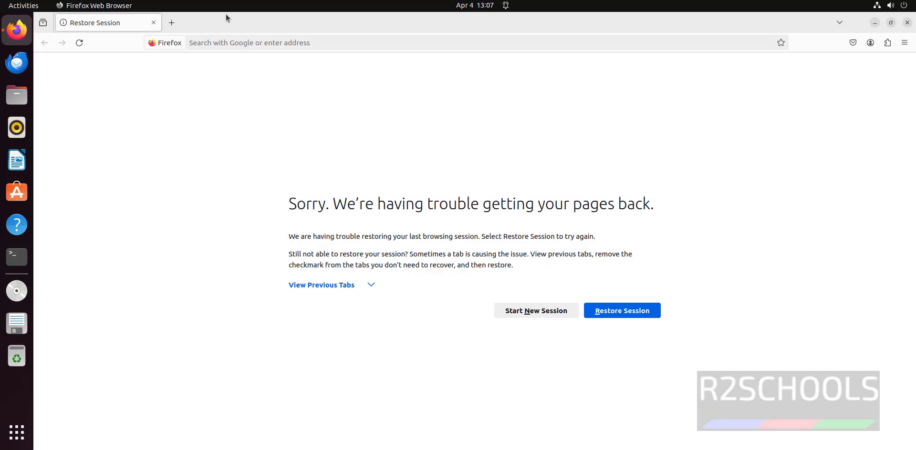
pyautogui.click(220, 40)
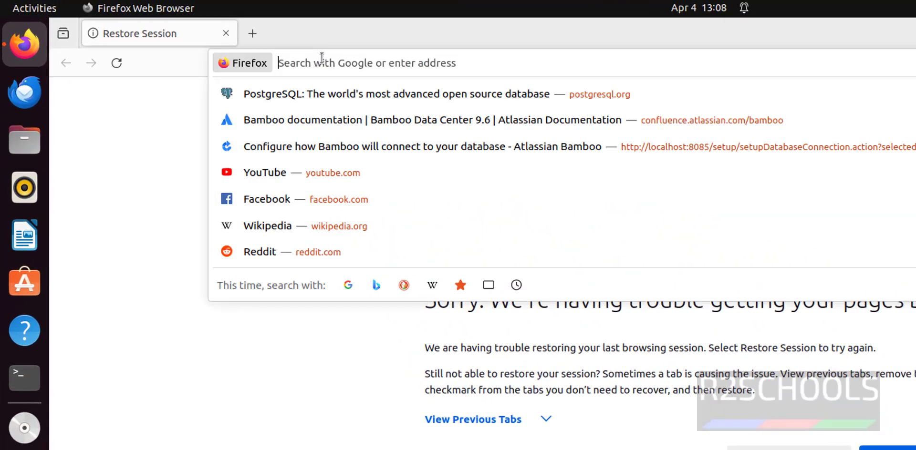
pyautogui.write('splunk.com')
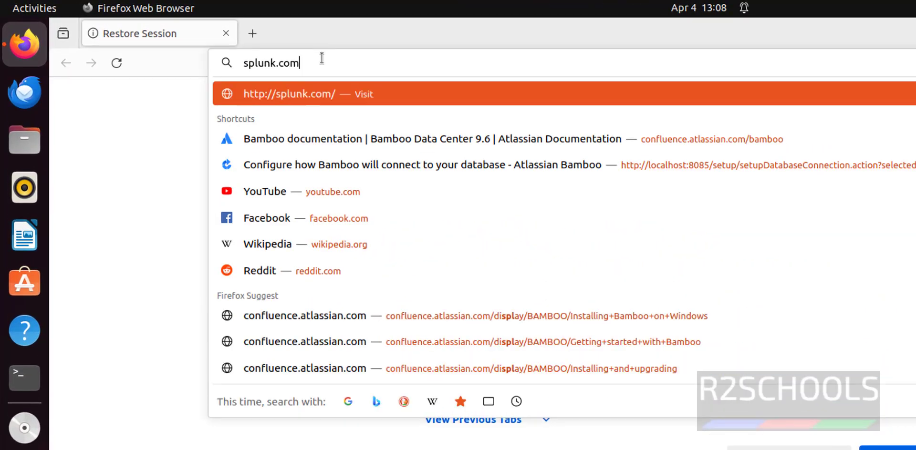
pyautogui.press('Return')
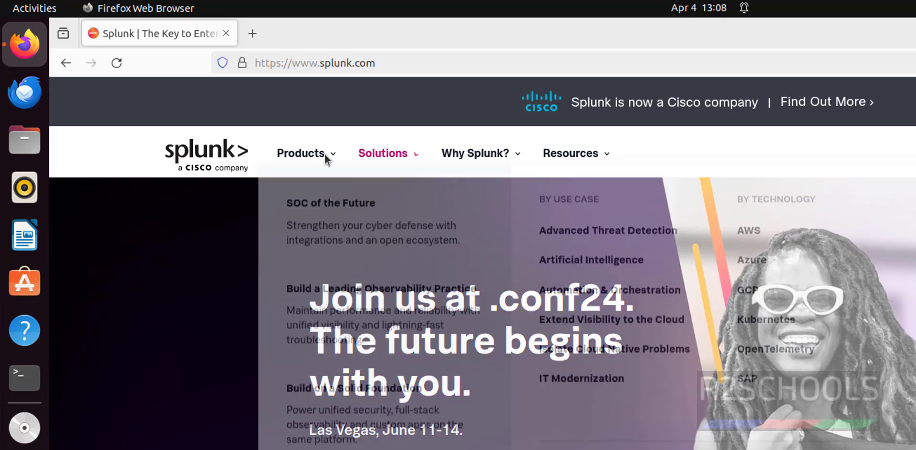
# Step: Go through Free Trials & Downloads and start the Splunk Enterprise free trial
pyautogui.moveTo(325, 154)
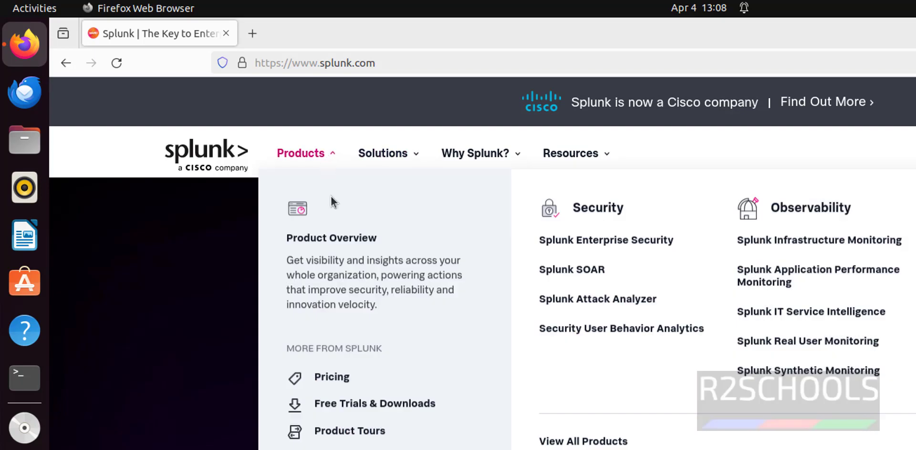
pyautogui.click(364, 411)
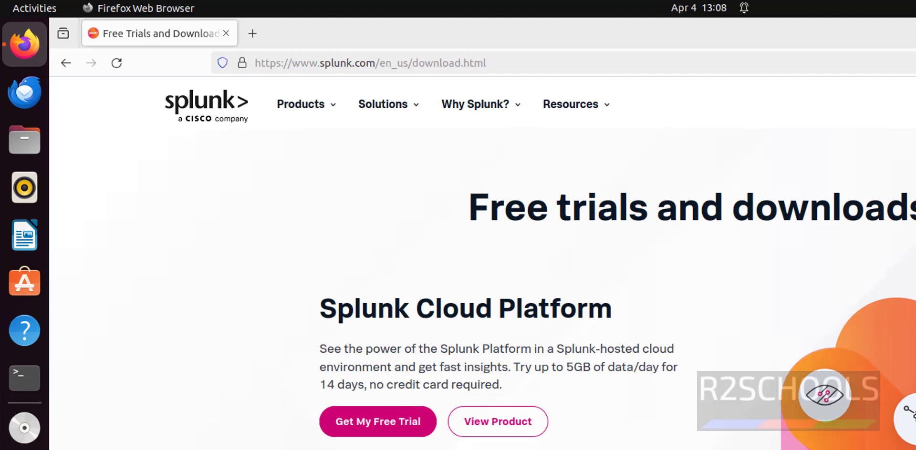
pyautogui.scroll(-5, 331, 356)
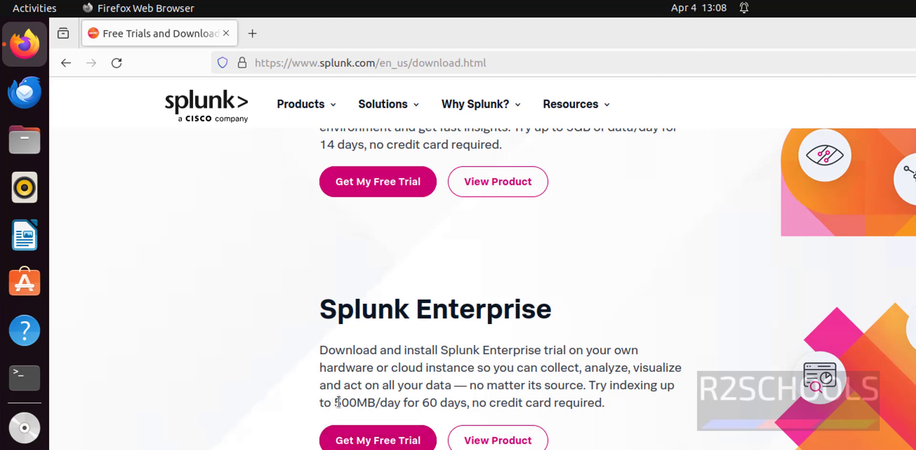
pyautogui.moveTo(334, 404); pyautogui.dragTo(480, 404)
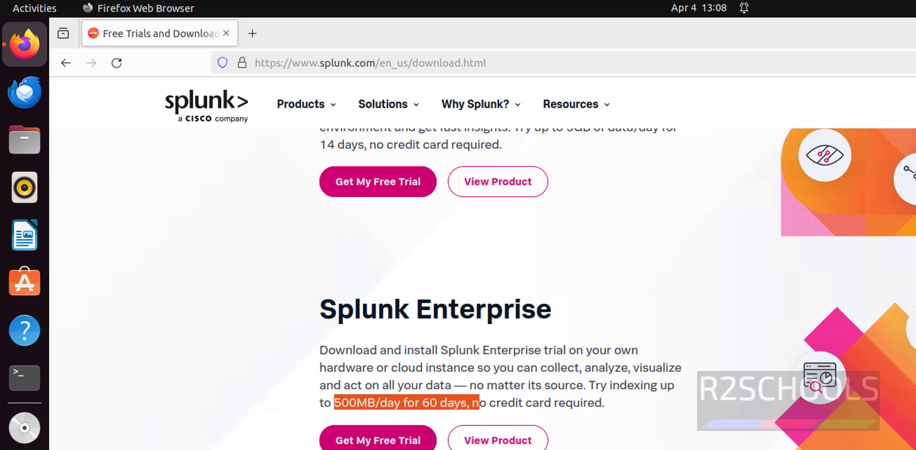
pyautogui.click(375, 441)
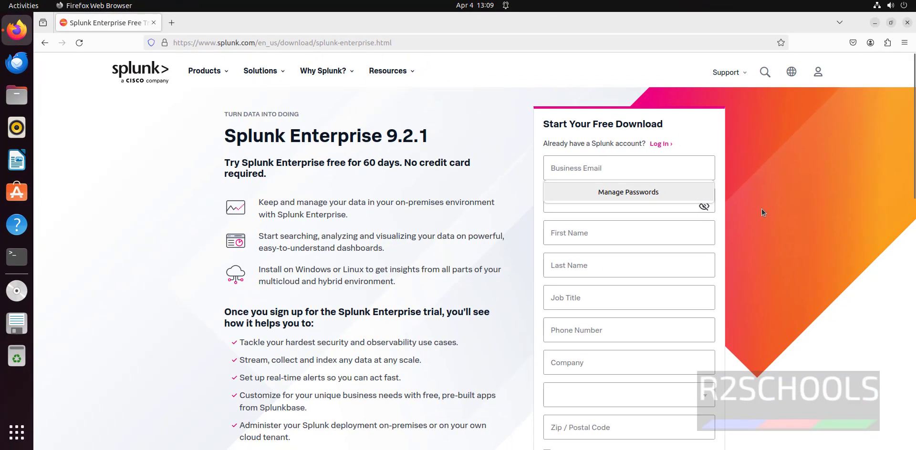
pyautogui.click(839, 207)
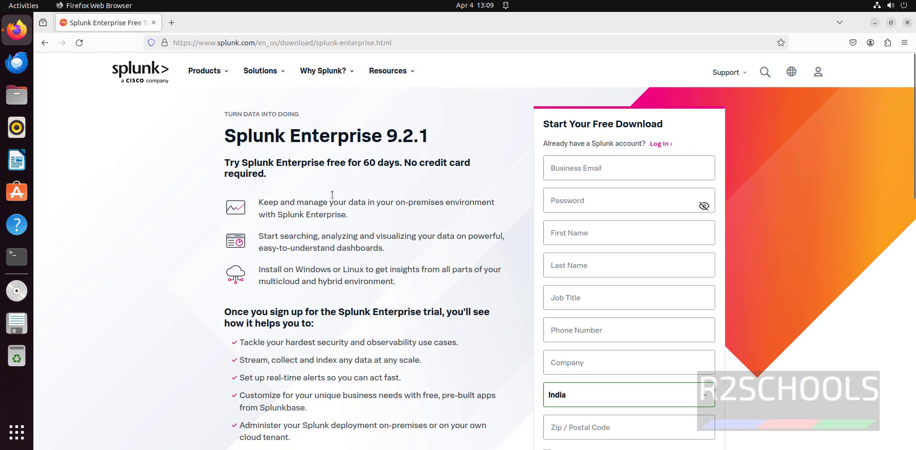
pyautogui.moveTo(223, 137); pyautogui.dragTo(447, 141)
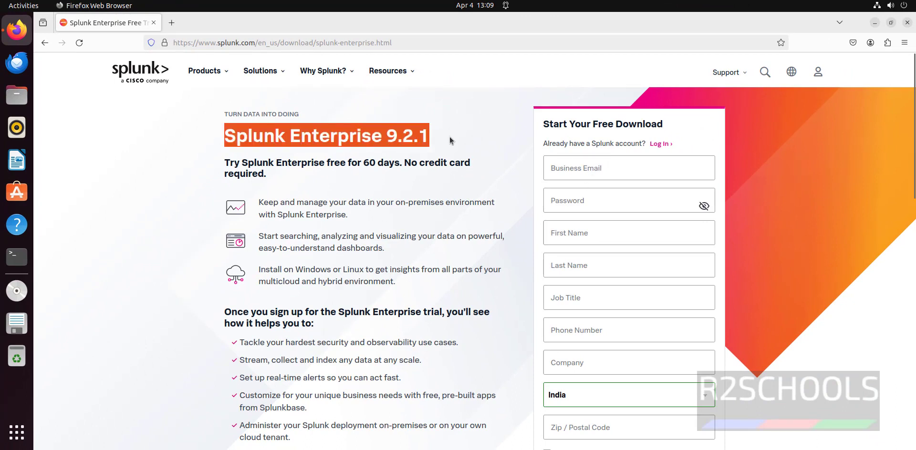
pyautogui.moveTo(387, 136); pyautogui.dragTo(429, 135)
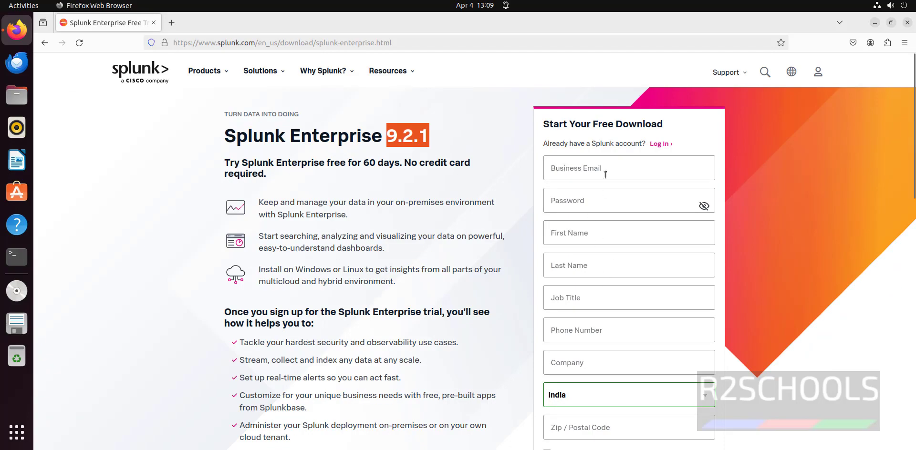
pyautogui.scroll(-5, 613, 328)
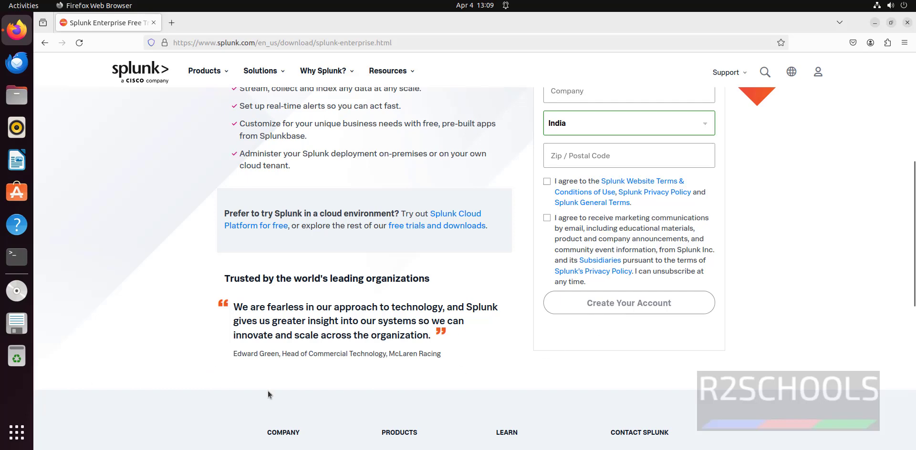
pyautogui.moveTo(411, 449)
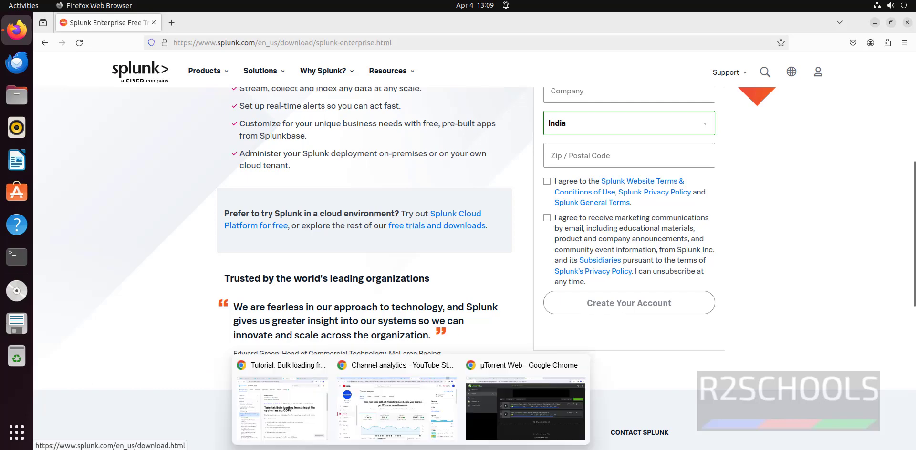
pyautogui.click(391, 422)
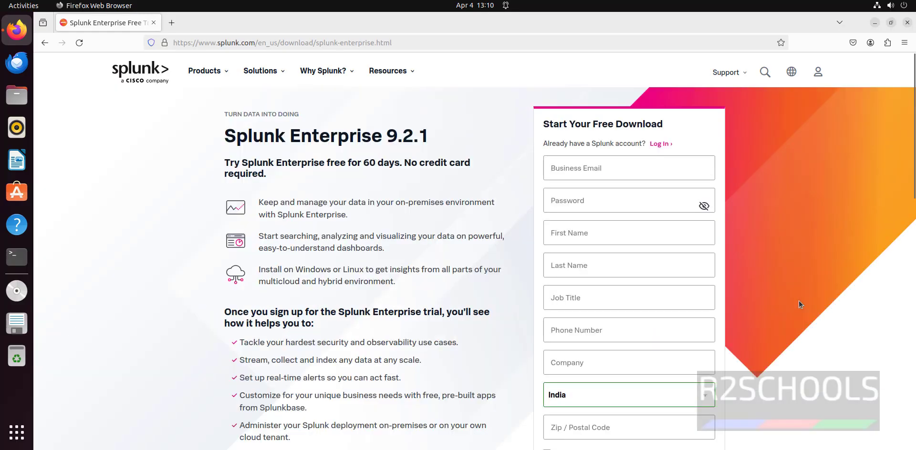
# Step: Log in to the Splunk account with the account e-mail and password
pyautogui.click(661, 145)
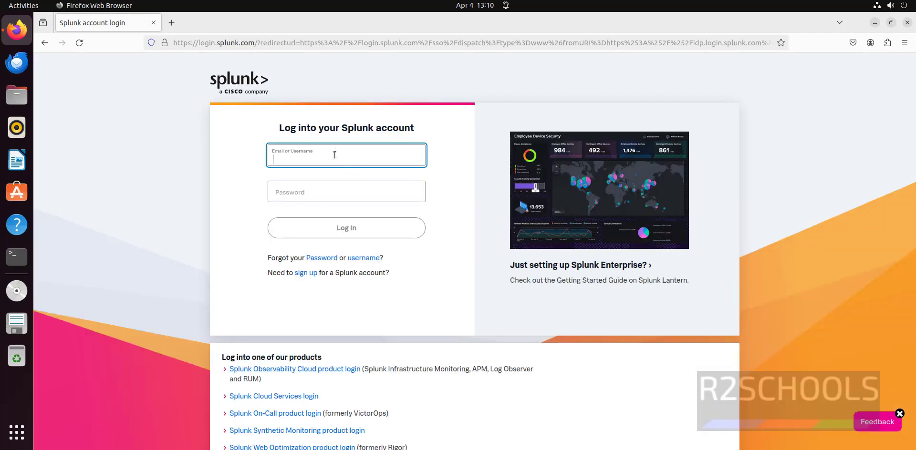
pyautogui.press('Tab')
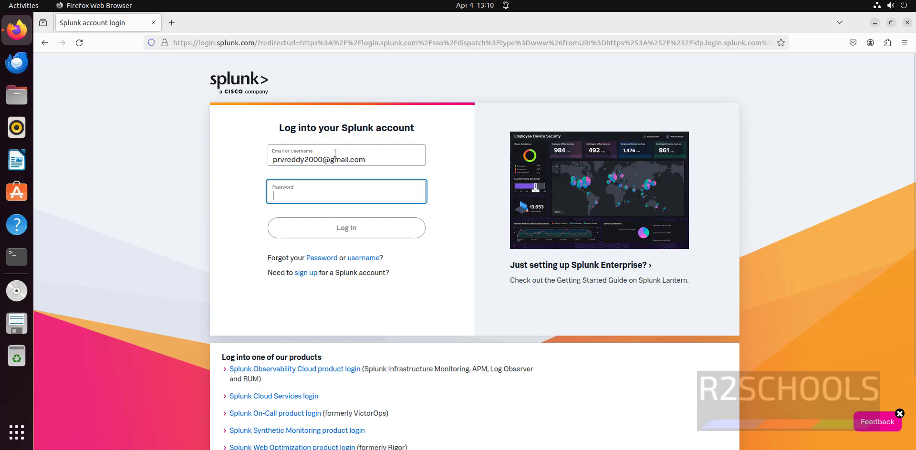
pyautogui.write('********')
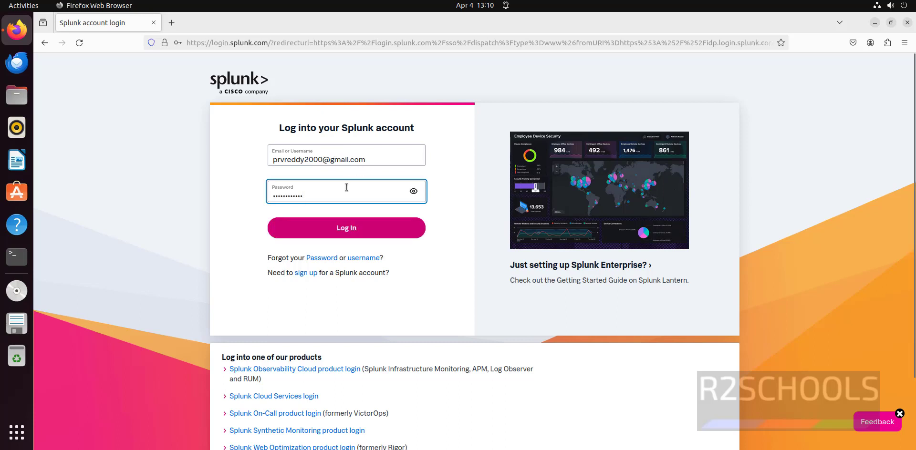
pyautogui.click(337, 228)
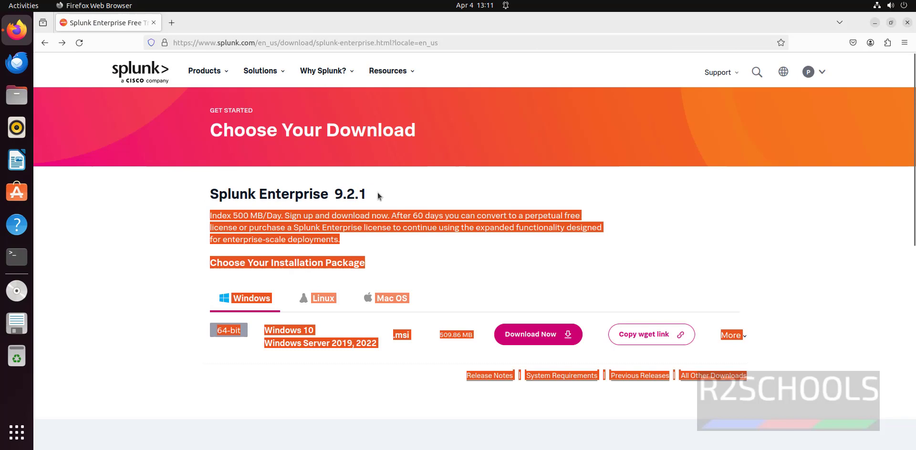
# Step: Show the Linux packages for 9.2.1 and bring up the Previous Releases link menu
pyautogui.click(377, 193)
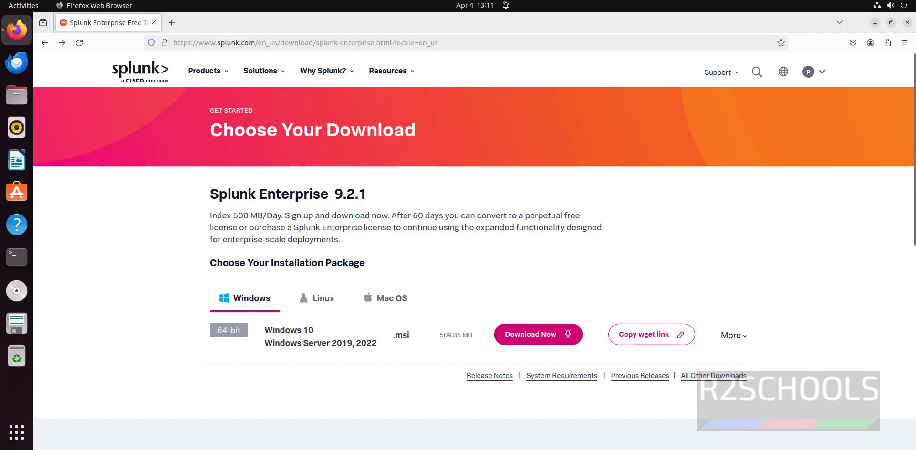
pyautogui.click(321, 303)
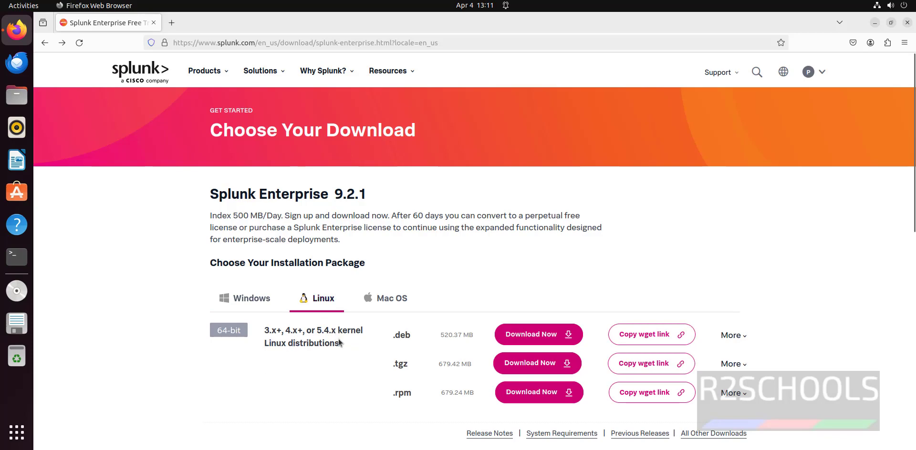
pyautogui.scroll(-2, 342, 367)
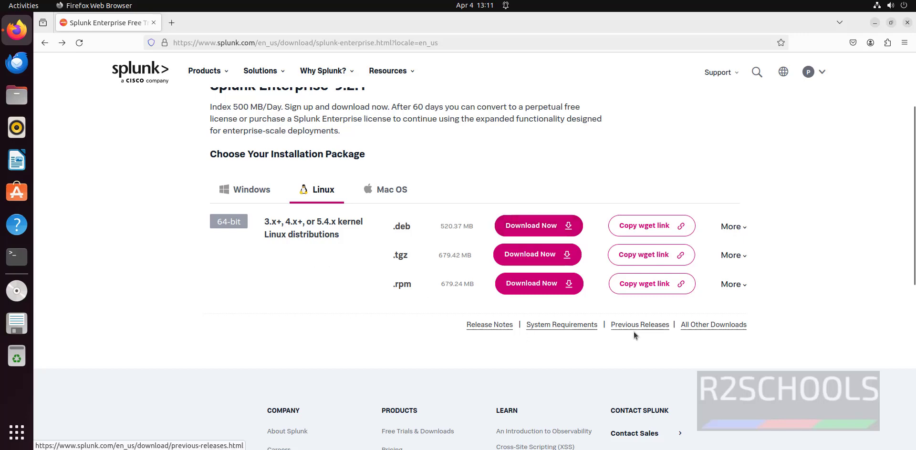
pyautogui.scroll(2, 400, 142)
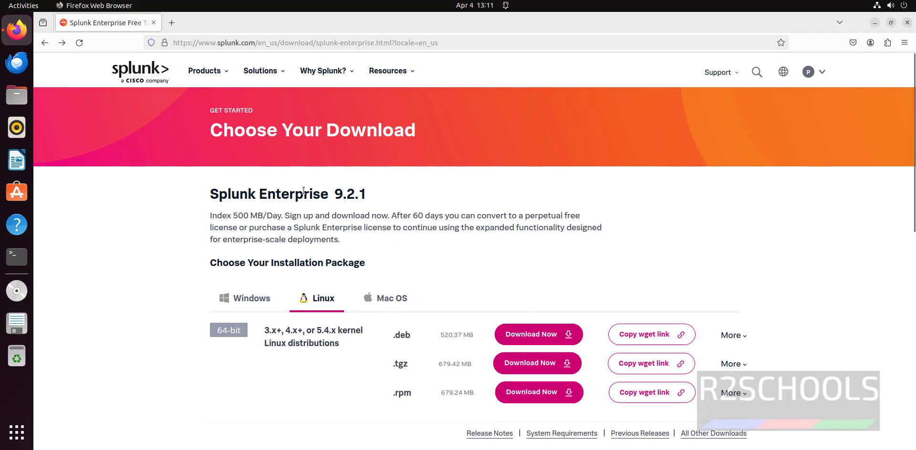
pyautogui.moveTo(303, 193); pyautogui.dragTo(399, 198)
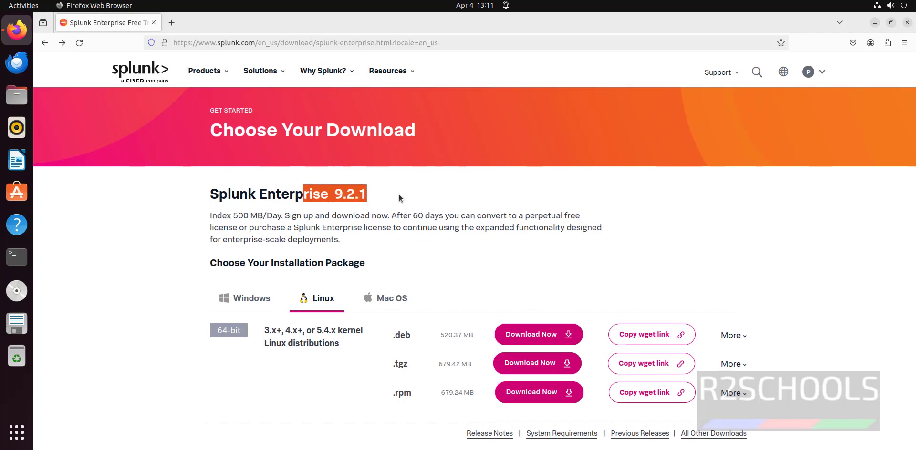
pyautogui.scroll(-3, 637, 274)
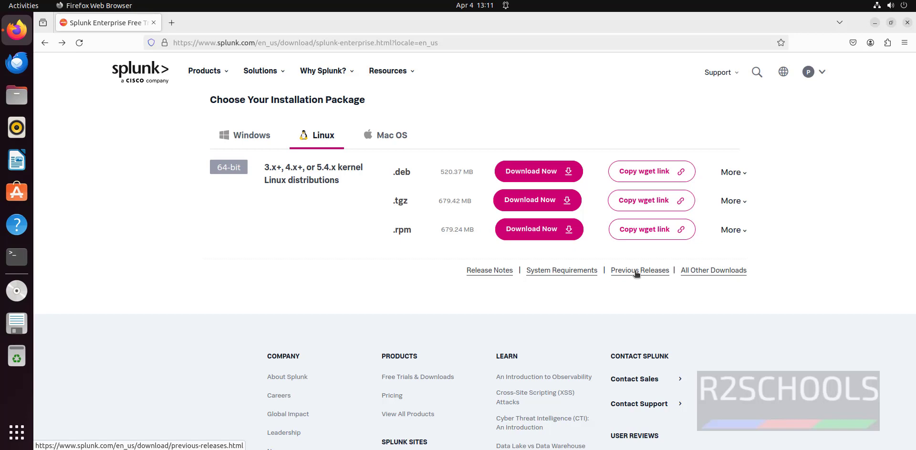
pyautogui.rightClick(636, 274)
# Step: Open Previous Releases in a new tab and scroll through the Windows releases
pyautogui.click(685, 281)
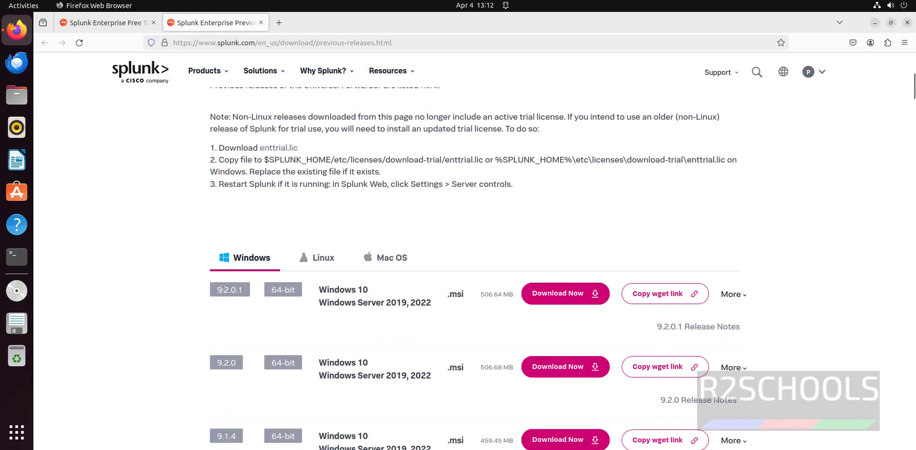
pyautogui.scroll(-20, 251, 328)
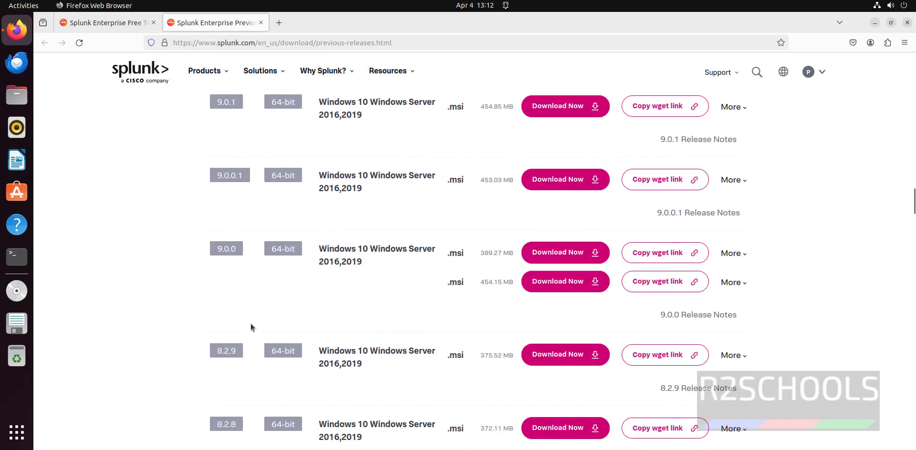
pyautogui.scroll(-20, 251, 325)
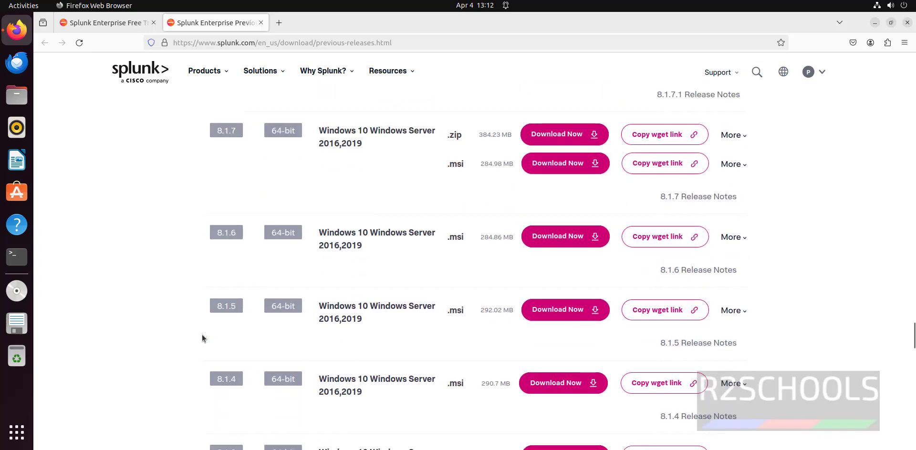
pyautogui.scroll(-15, 202, 339)
pyautogui.scroll(20, 193, 336)
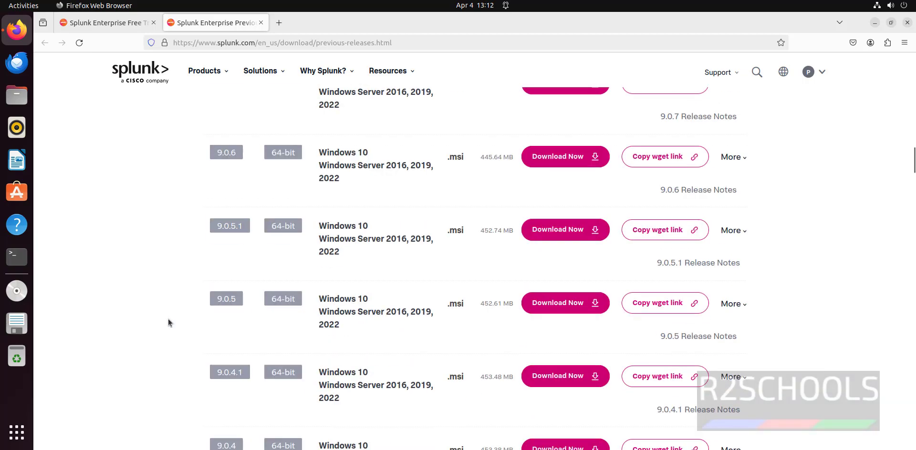
# Step: Browse the Linux previous releases, then switch to the Mac OS listing
pyautogui.click(319, 320)
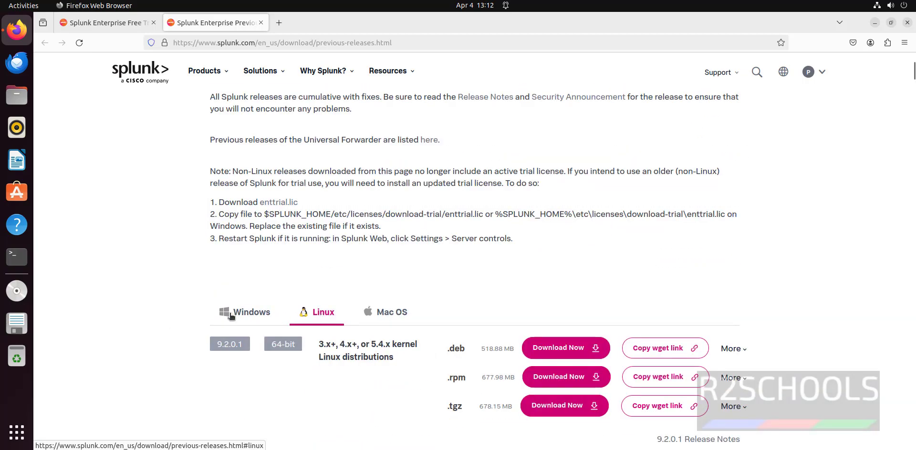
pyautogui.scroll(-3, 374, 284)
pyautogui.scroll(-8, 374, 284)
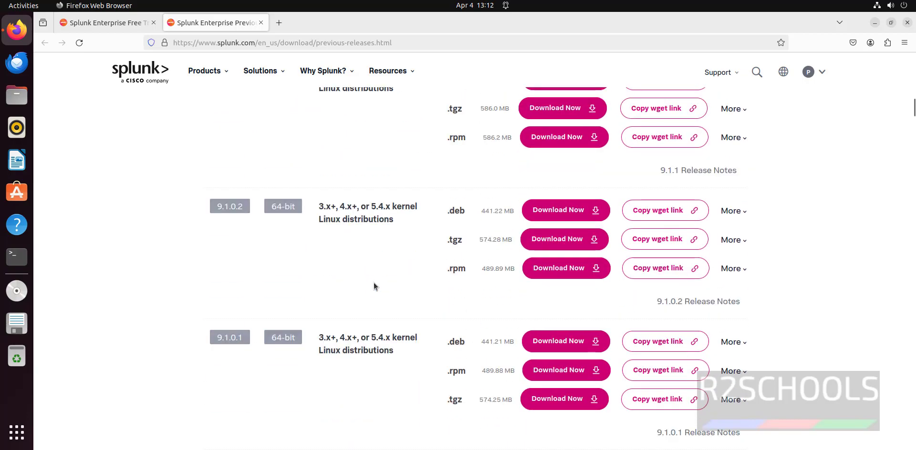
pyautogui.scroll(12, 374, 286)
pyautogui.scroll(-1, 386, 334)
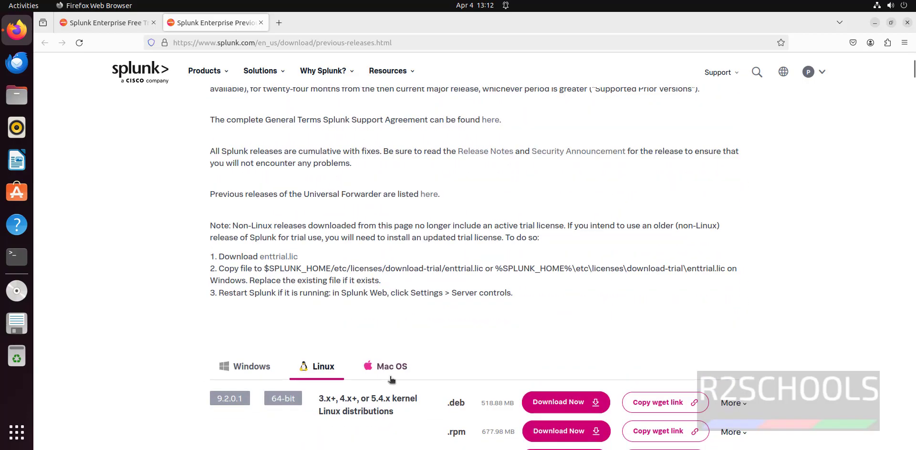
pyautogui.click(392, 367)
pyautogui.scroll(2, 139, 255)
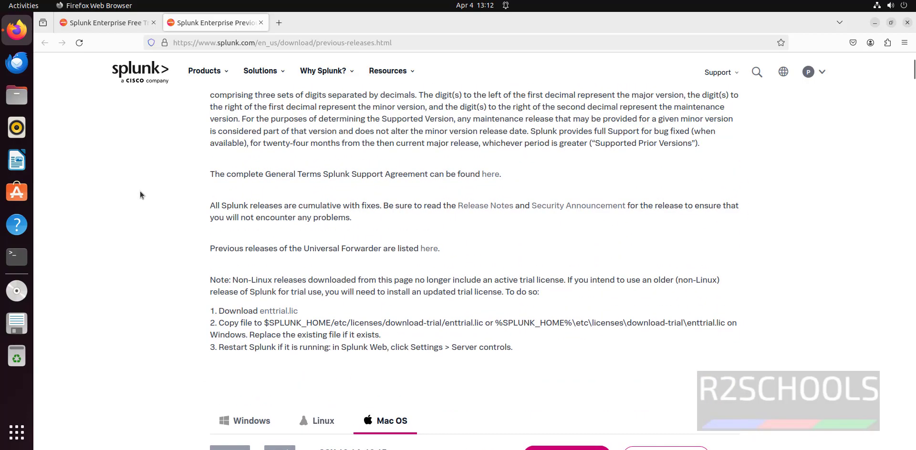
# Step: Return to the main download tab to get the Linux .deb package
pyautogui.click(113, 23)
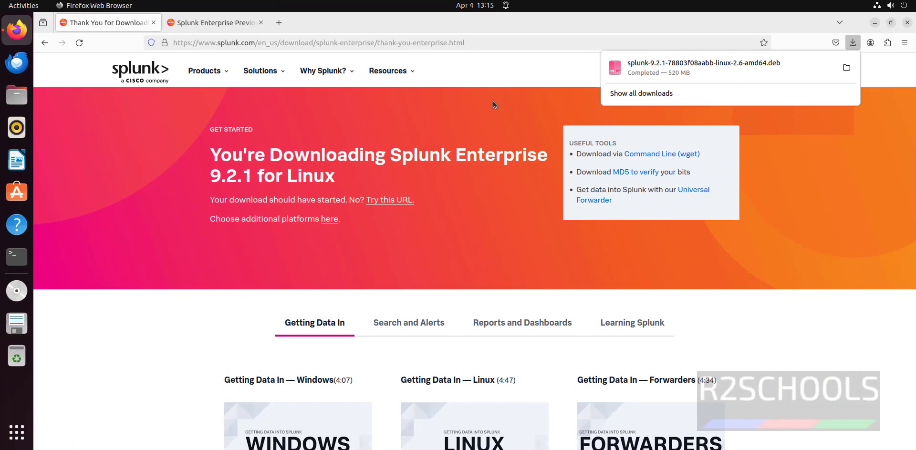
# Step: Open a terminal, change into Downloads and list its files
pyautogui.click(19, 257)
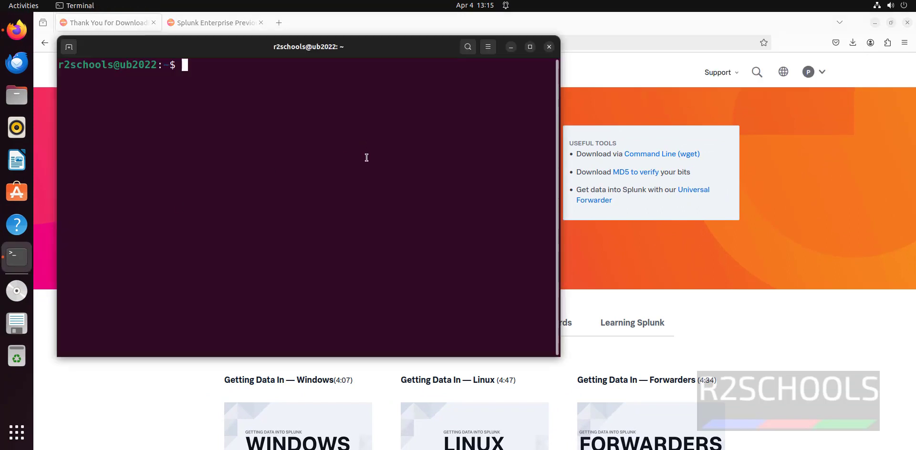
pyautogui.write('cd Dow')
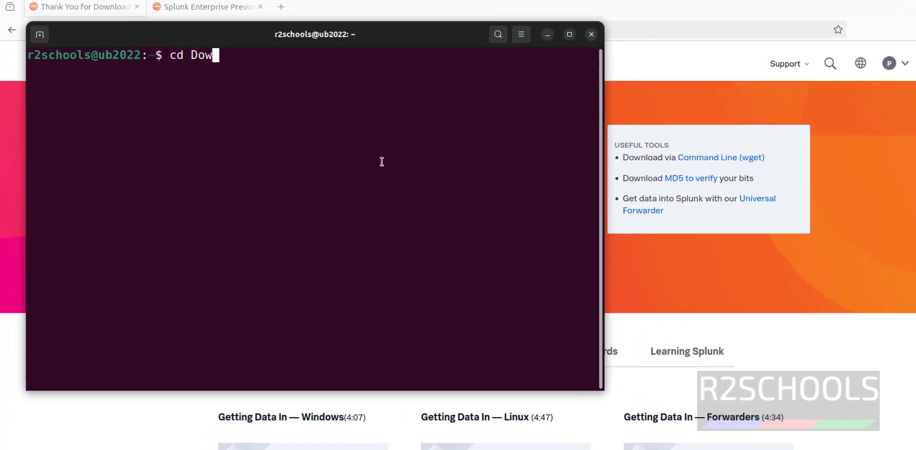
pyautogui.press('Tab')
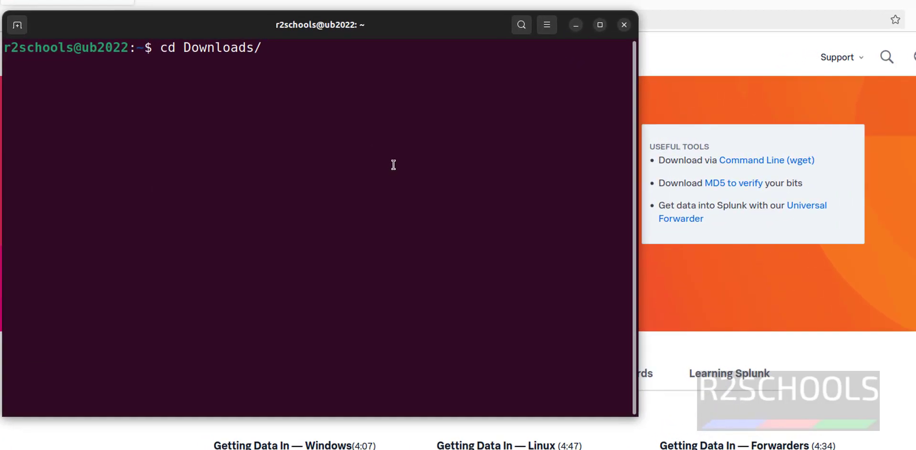
pyautogui.press('Return')
pyautogui.write('ls')
pyautogui.press('Return')
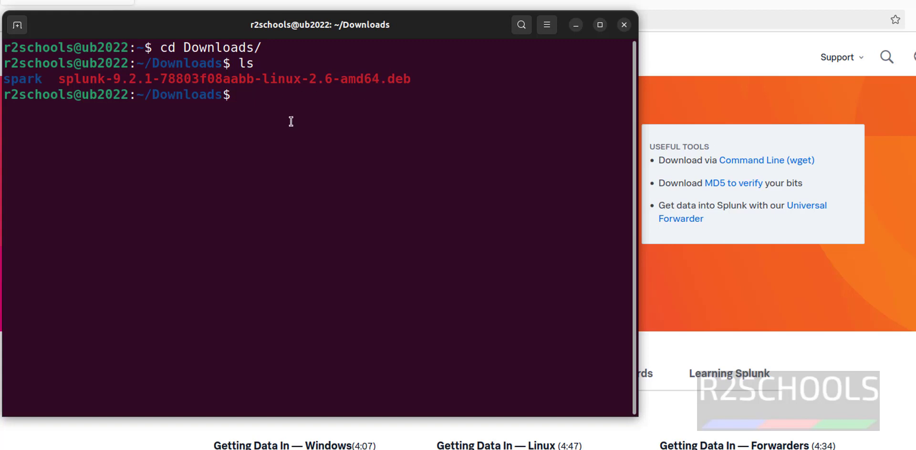
# Step: Install the splunk .deb package with sudo dpkg -i, entering the account password
pyautogui.write('sudo dpkg -i ')
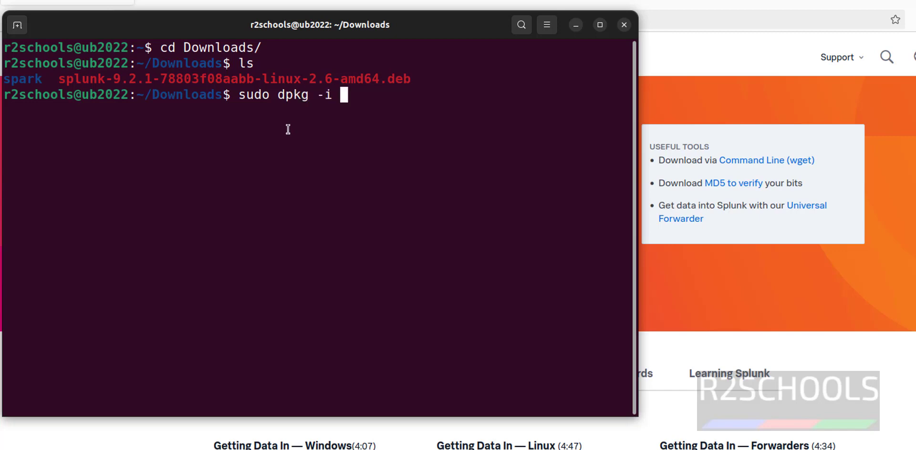
pyautogui.write('spl')
pyautogui.press('Tab')
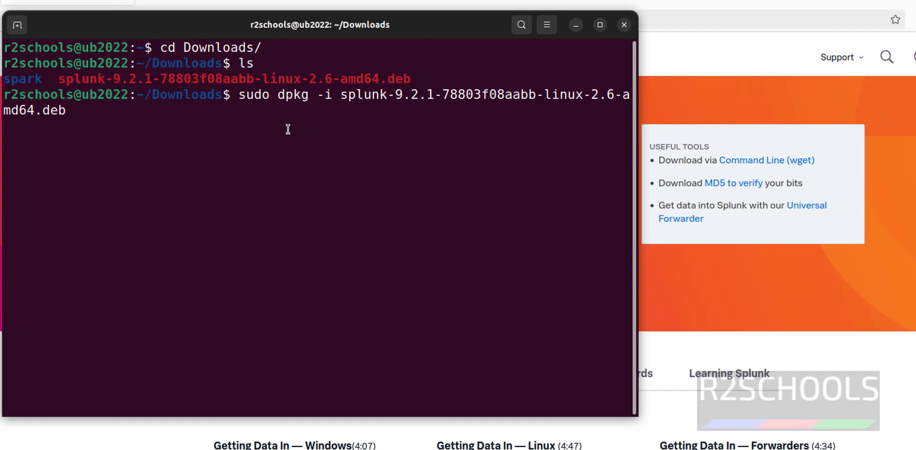
pyautogui.press('Return')
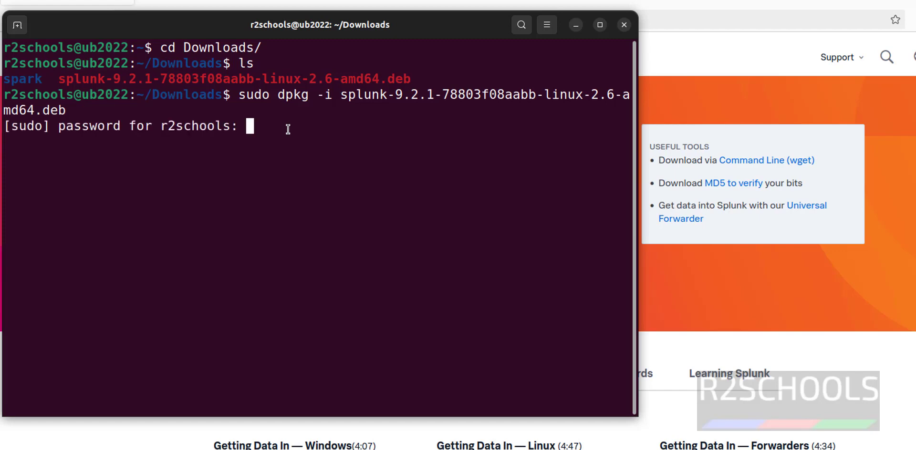
pyautogui.press('Return')
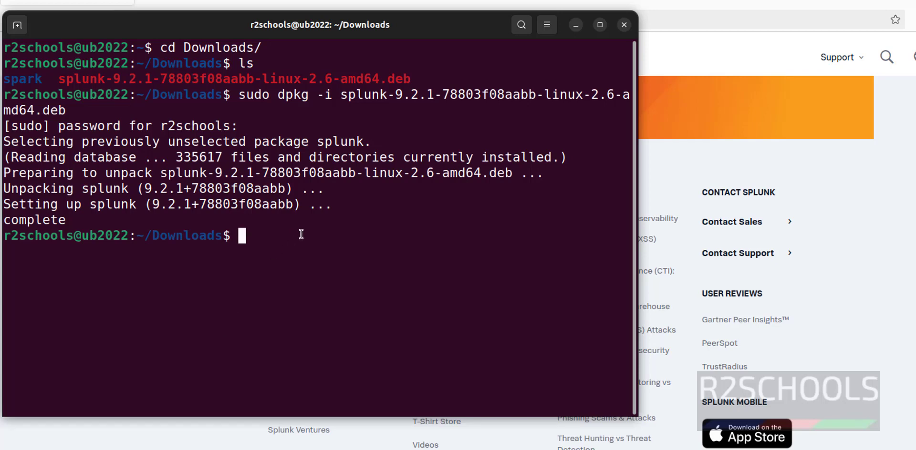
# Step: Change into /opt and list it, marking the splunk folder
pyautogui.write('cd /opt/')
pyautogui.press('Return')
pyautogui.write('ls')
pyautogui.press('Return')
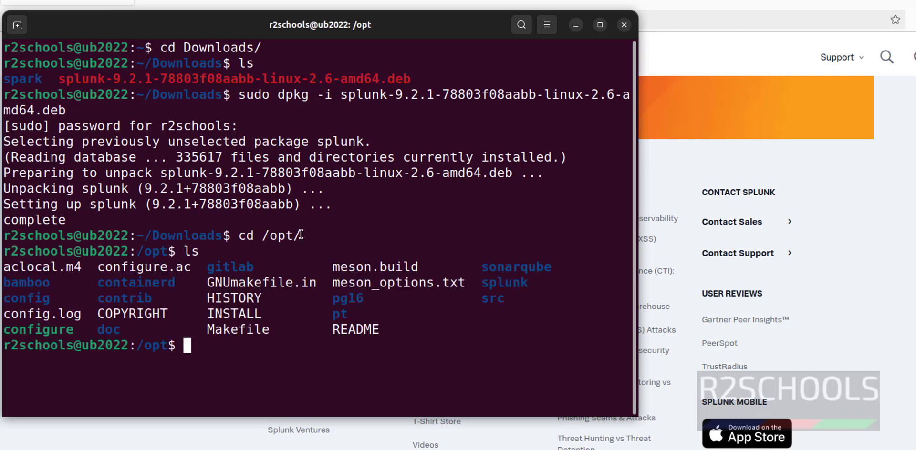
pyautogui.doubleClick(515, 283)
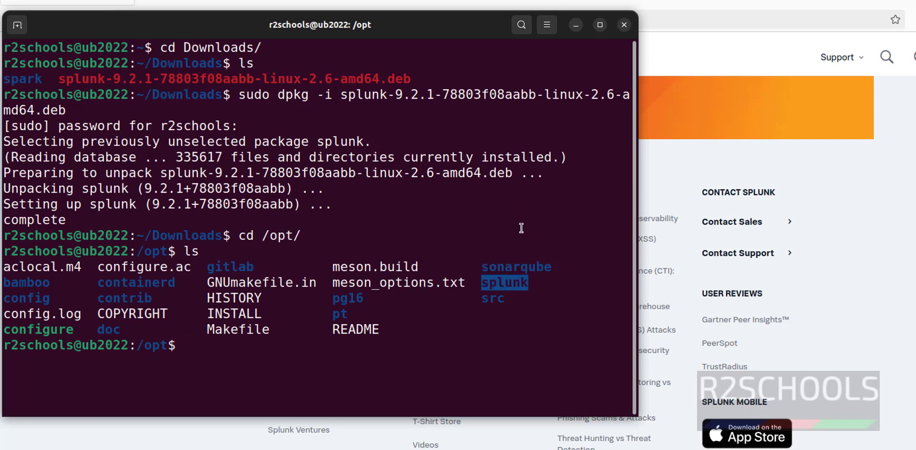
# Step: Move into /opt/splunk, clear the screen and list its contents
pyautogui.write('cd sp')
pyautogui.press('Tab')
pyautogui.press('Return')
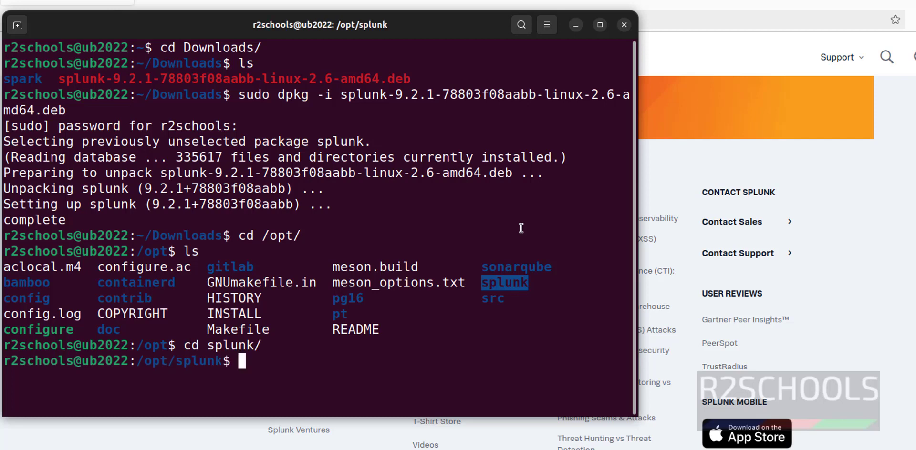
pyautogui.hotkey('ctrl', 'l')
pyautogui.write('ls')
pyautogui.press('Return')
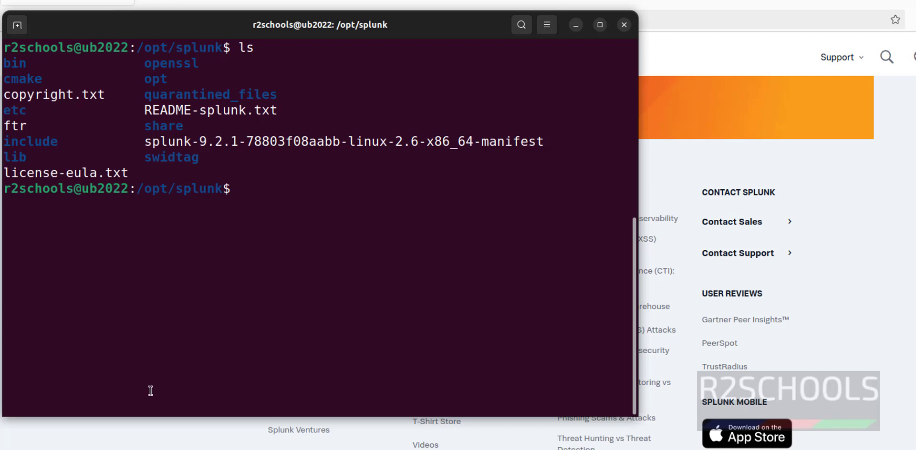
# Step: Open the Installation Manual's Linux installation instructions in Splunk docs
pyautogui.click(152, 430)
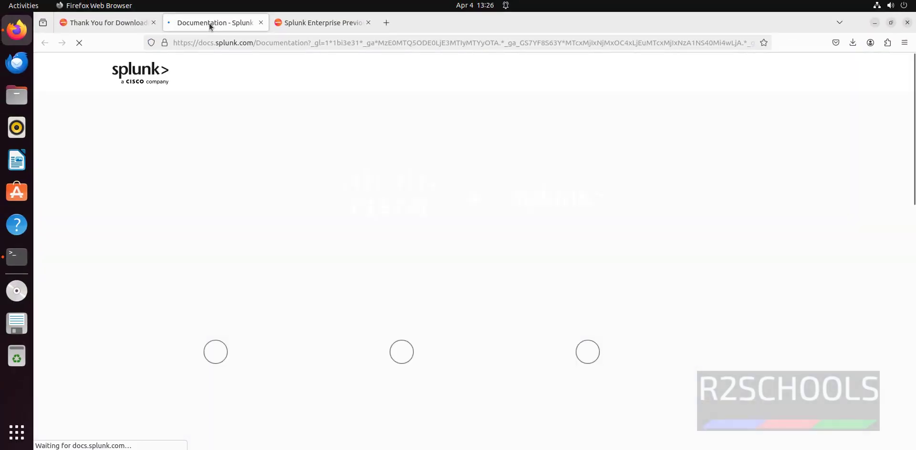
pyautogui.scroll(-2, 281, 233)
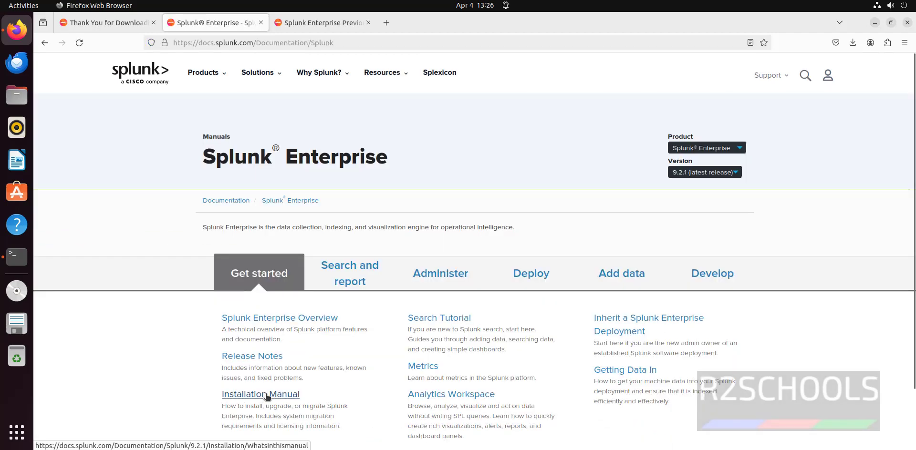
pyautogui.click(261, 394)
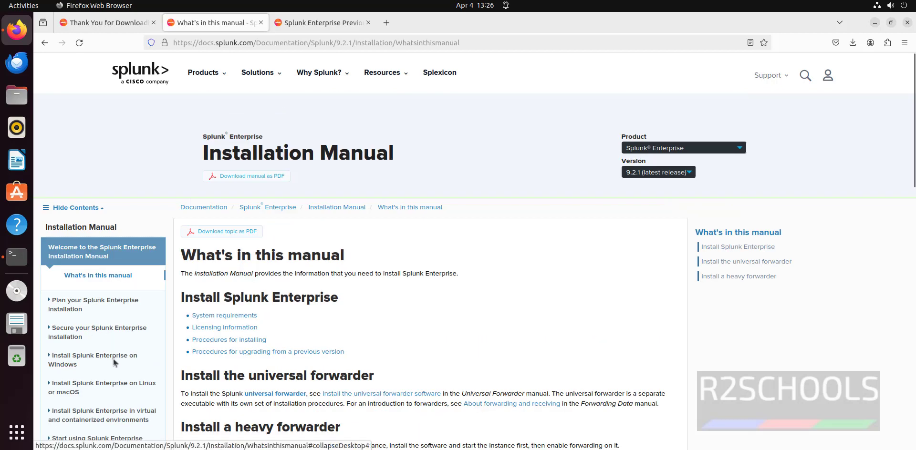
pyautogui.click(109, 384)
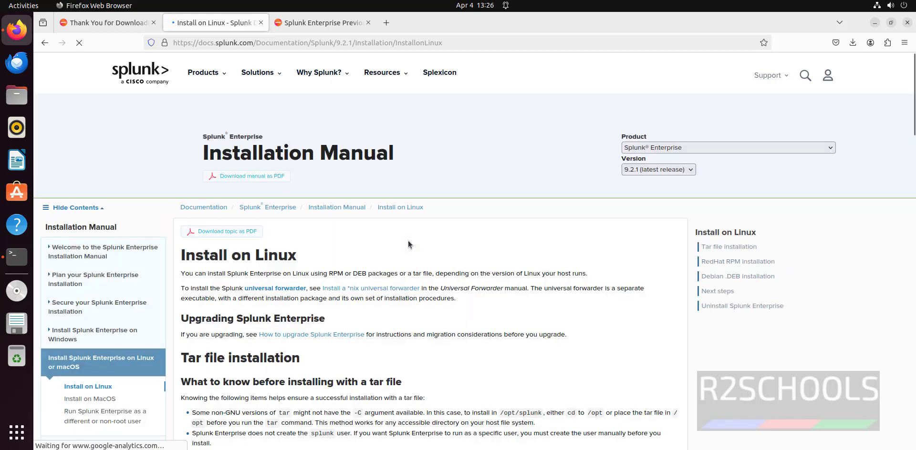
# Step: Open 'Start Splunk Enterprise for the first time' in a new tab and select ./splunk start
pyautogui.scroll(-20, 408, 242)
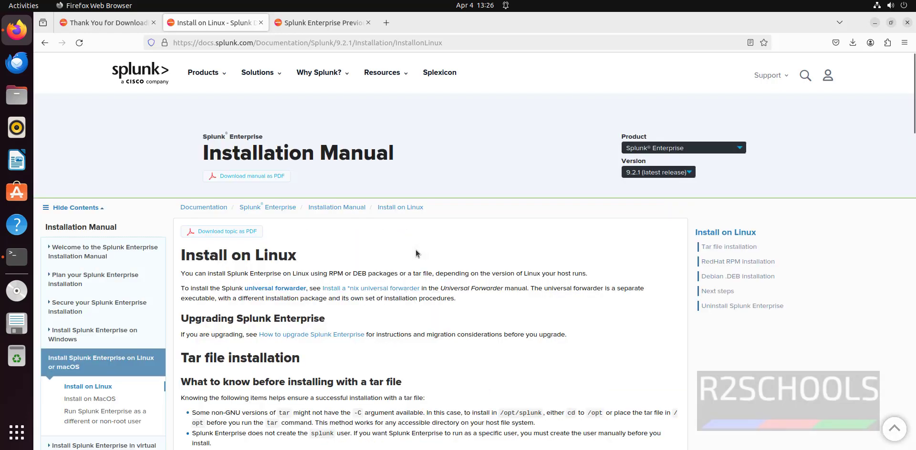
pyautogui.scroll(-20, 412, 264)
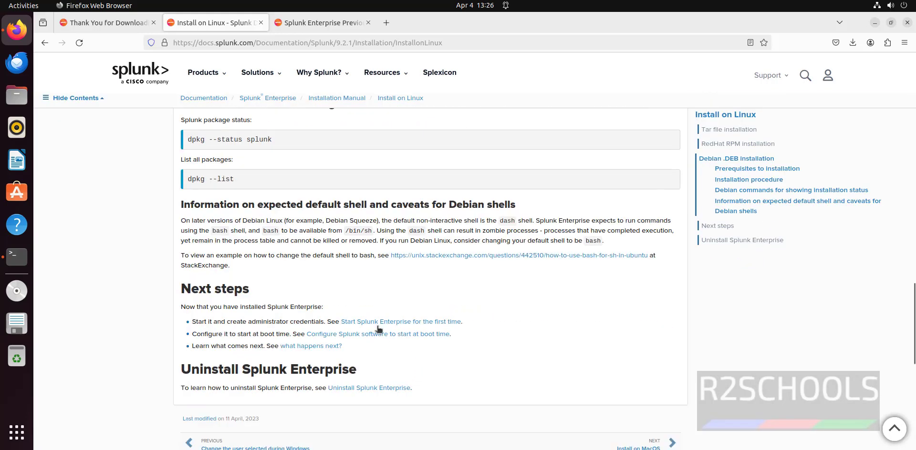
pyautogui.middleClick(411, 323)
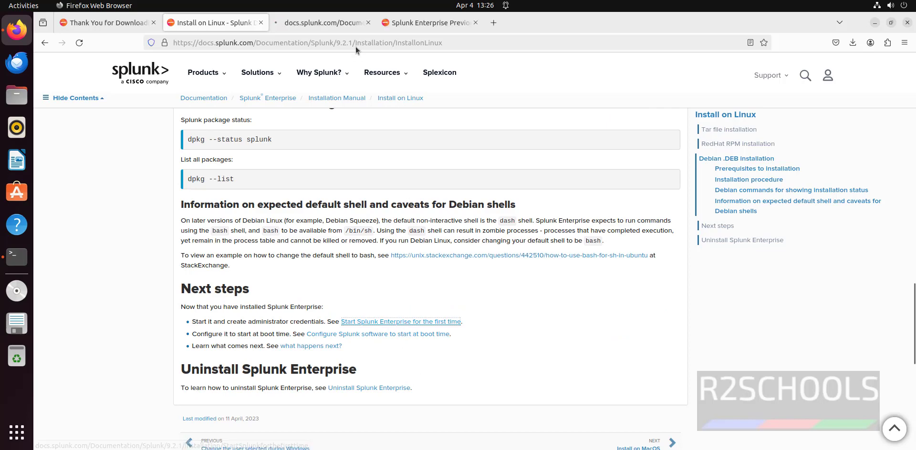
pyautogui.click(340, 22)
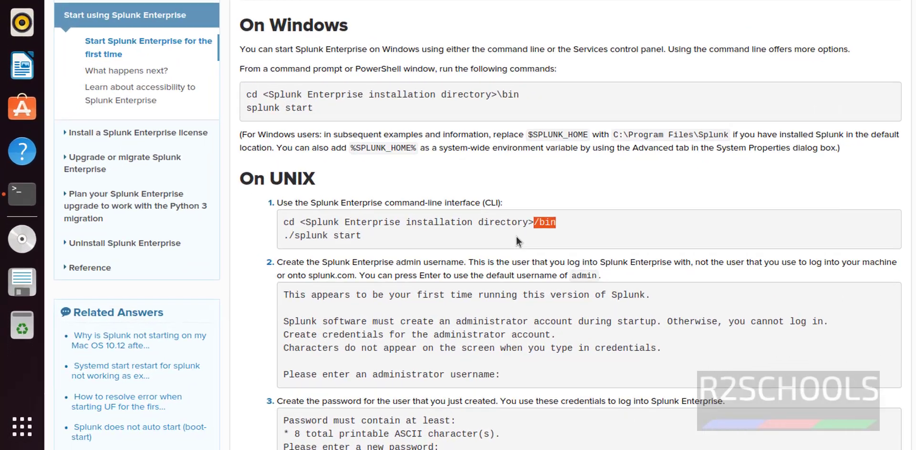
pyautogui.click(238, 288)
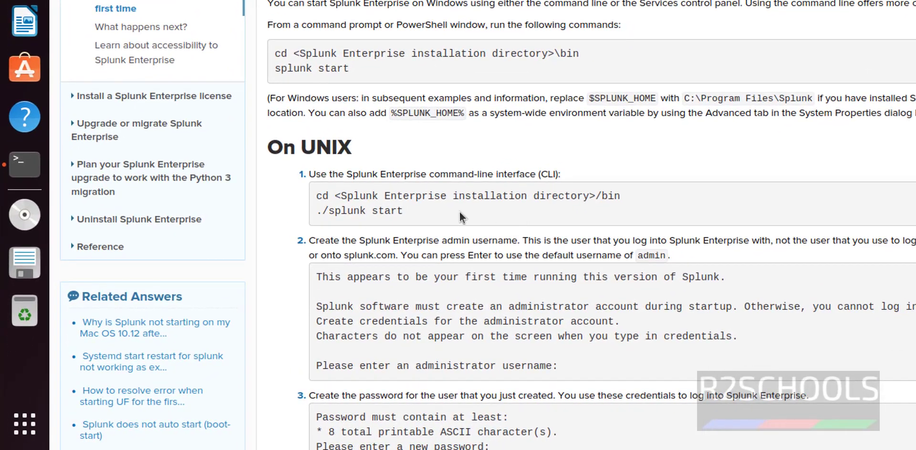
pyautogui.moveTo(316, 211); pyautogui.dragTo(405, 211)
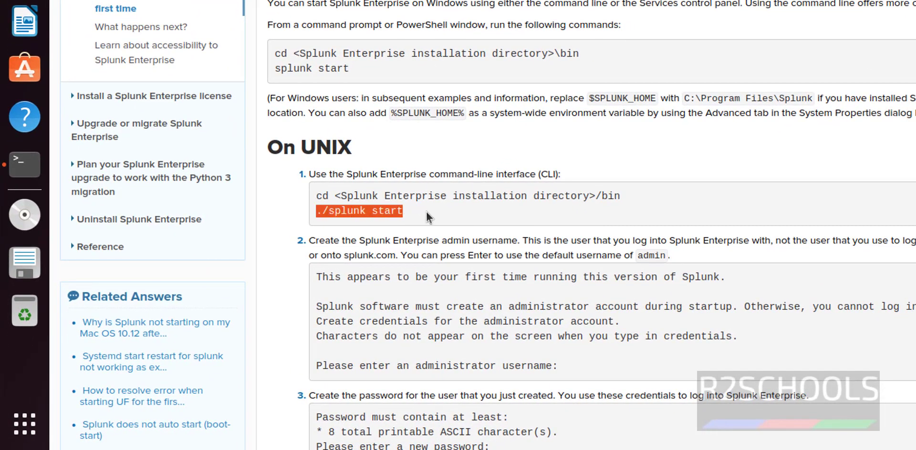
# Step: Copy ./splunk start from the docs and run it in /opt/splunk, where it fails
pyautogui.rightClick(390, 212)
pyautogui.click(406, 223)
pyautogui.hotkey('alt', 'Tab')
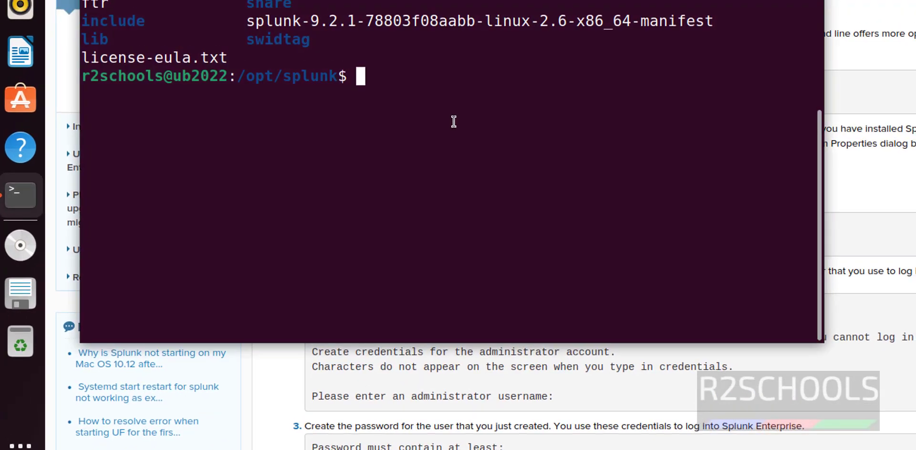
pyautogui.rightClick(434, 270)
pyautogui.click(459, 317)
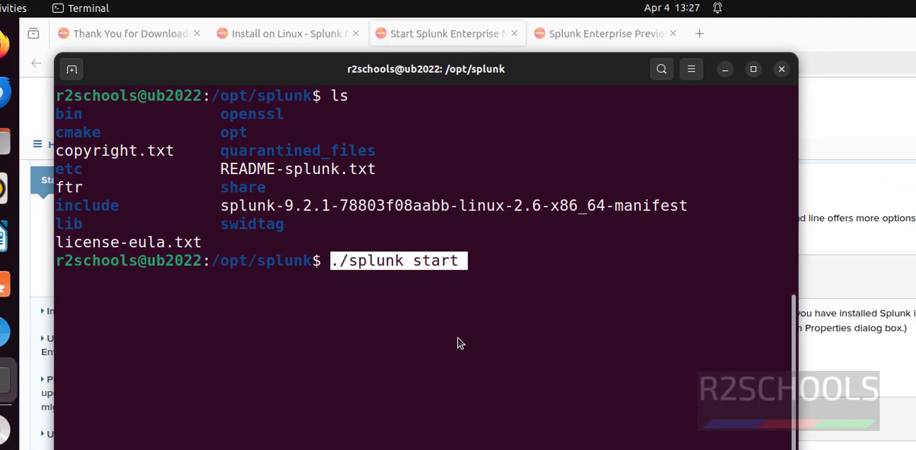
pyautogui.press('Return')
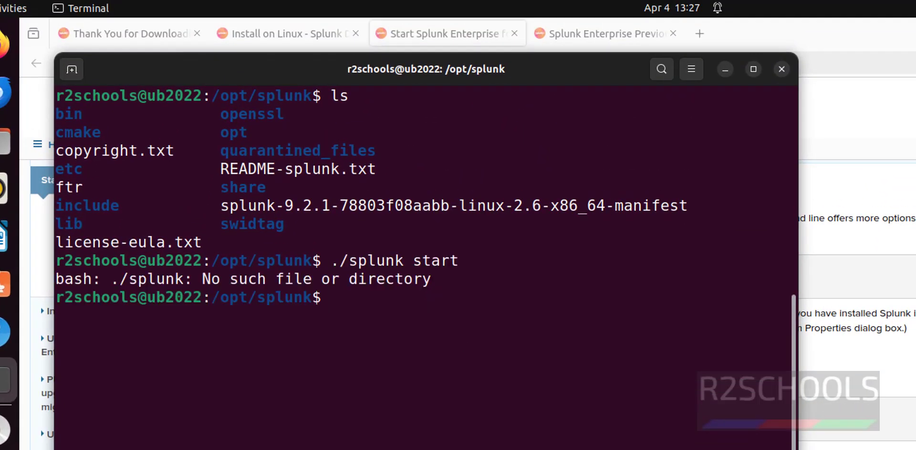
# Step: Change into bin/ and rerun ./splunk start
pyautogui.write('cd bin/')
pyautogui.press('Return')
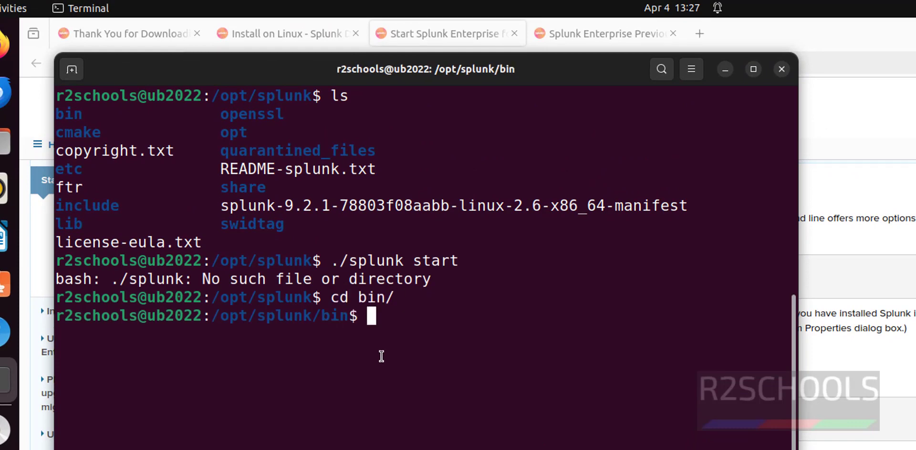
pyautogui.press('Up')
pyautogui.press('Up')
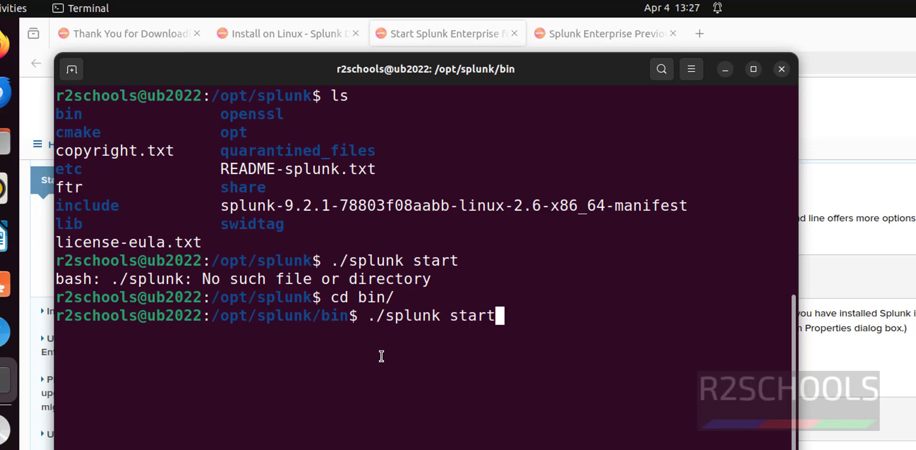
pyautogui.press('Return')
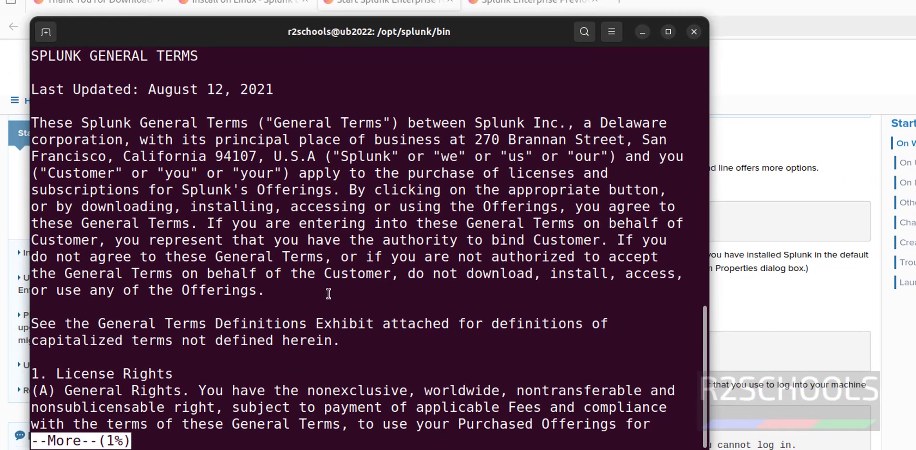
# Step: Page through the licence and accept it with y
pyautogui.write('q')
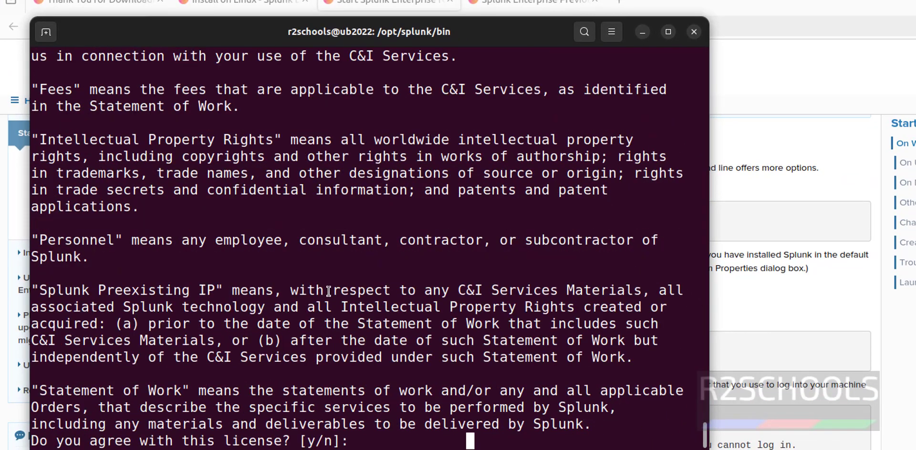
pyautogui.write('y')
pyautogui.press('Return')
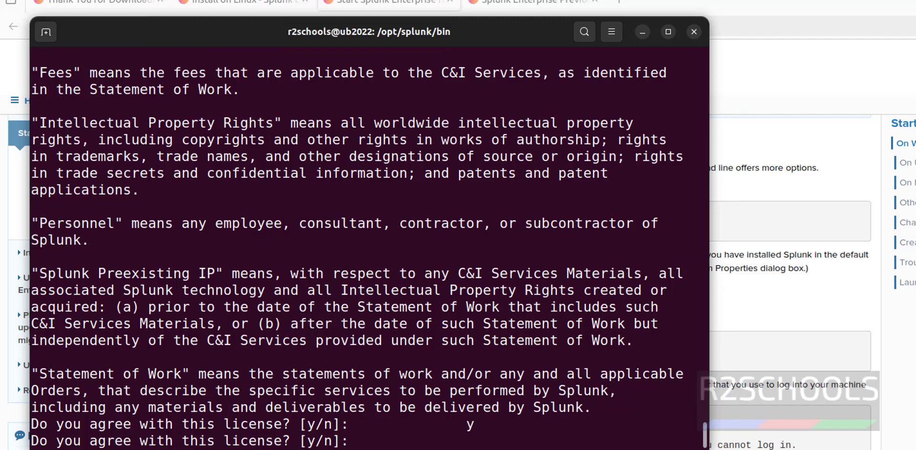
pyautogui.write('yes')
pyautogui.press('Return')
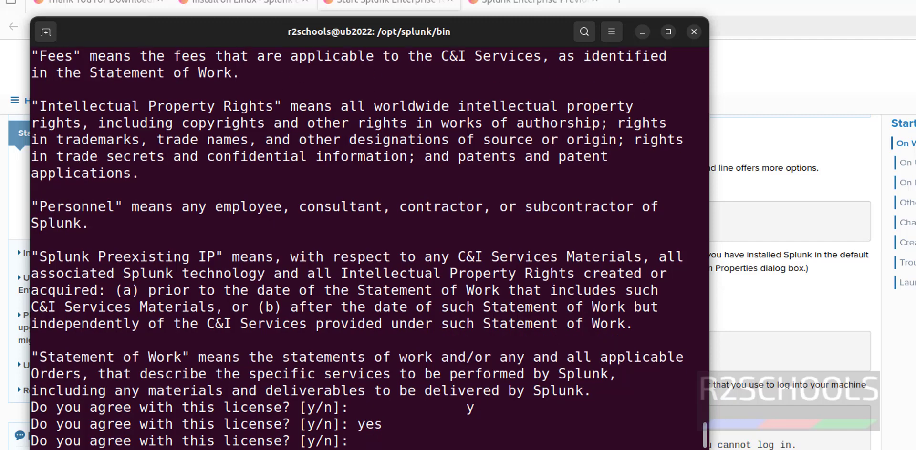
pyautogui.write('y')
pyautogui.press('Return')
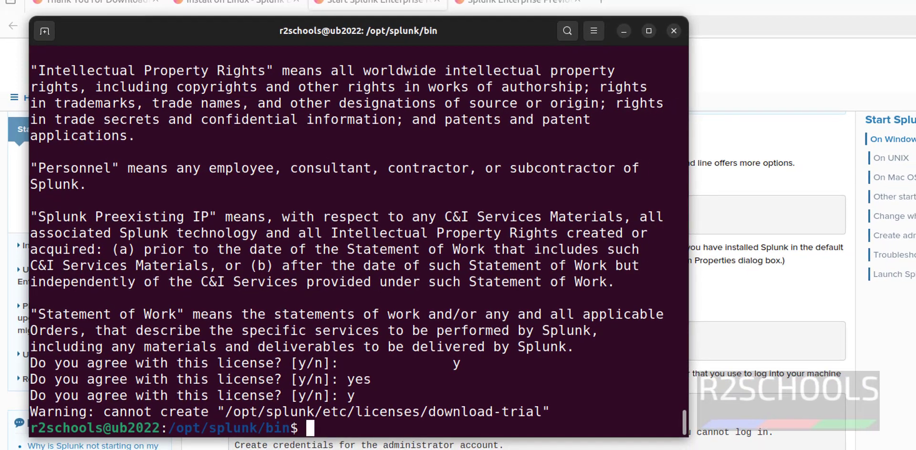
# Step: Rerun the Splunk start command with sudo and accept the licence agreement with y
pyautogui.press('Up')
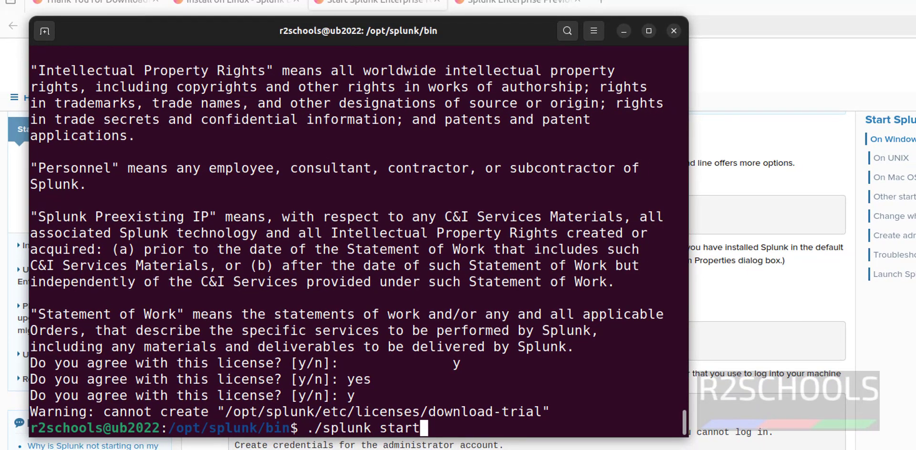
pyautogui.press('Home')
pyautogui.write('sudo')
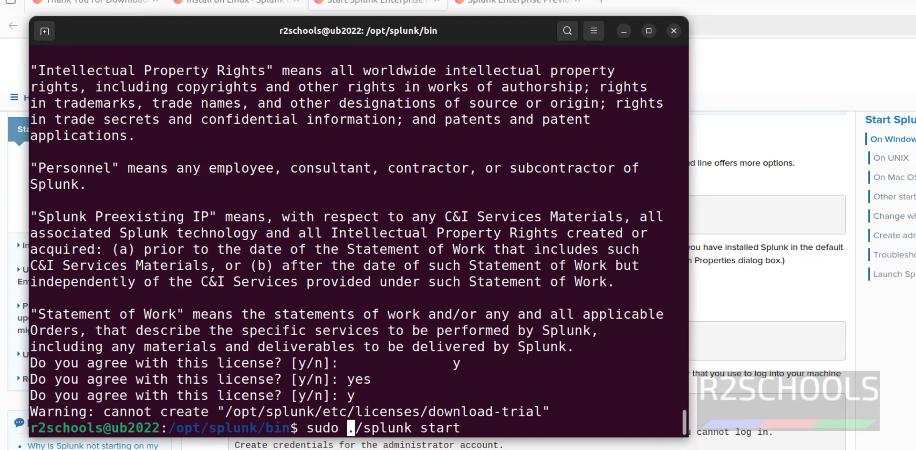
pyautogui.press('Return')
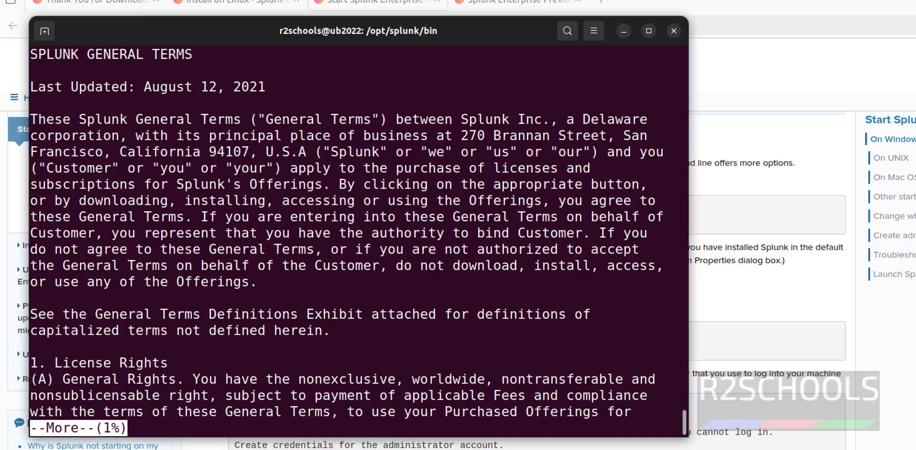
pyautogui.press('space')
pyautogui.press('space')
pyautogui.press('space')
pyautogui.press('space')
pyautogui.press('space')
pyautogui.press('space')
pyautogui.press('space')
pyautogui.press('space')
pyautogui.press('space')
pyautogui.press('space')
pyautogui.press('space')
pyautogui.press('space')
pyautogui.press('space')
pyautogui.press('space')
pyautogui.press('space')
pyautogui.press('space')
pyautogui.press('space')
pyautogui.press('space')
pyautogui.press('space')
pyautogui.press('space')
pyautogui.press('space')
pyautogui.press('space')
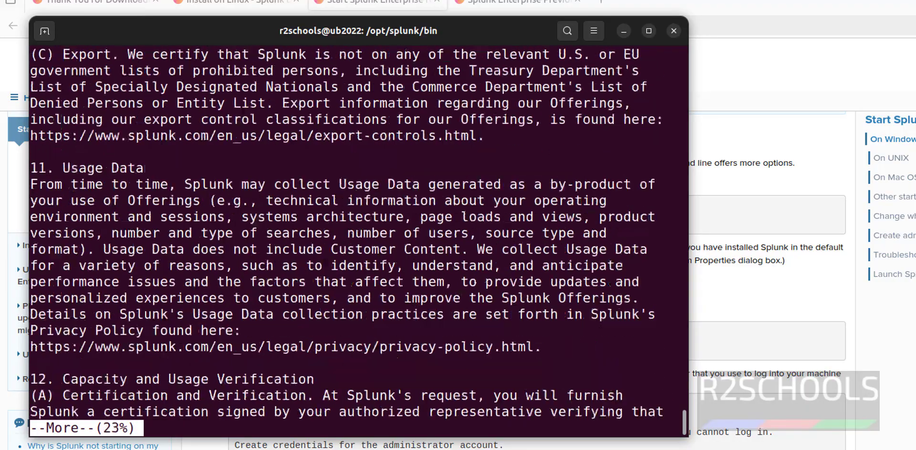
pyautogui.press('space')
pyautogui.press('space')
pyautogui.press('space')
pyautogui.press('space')
pyautogui.press('space')
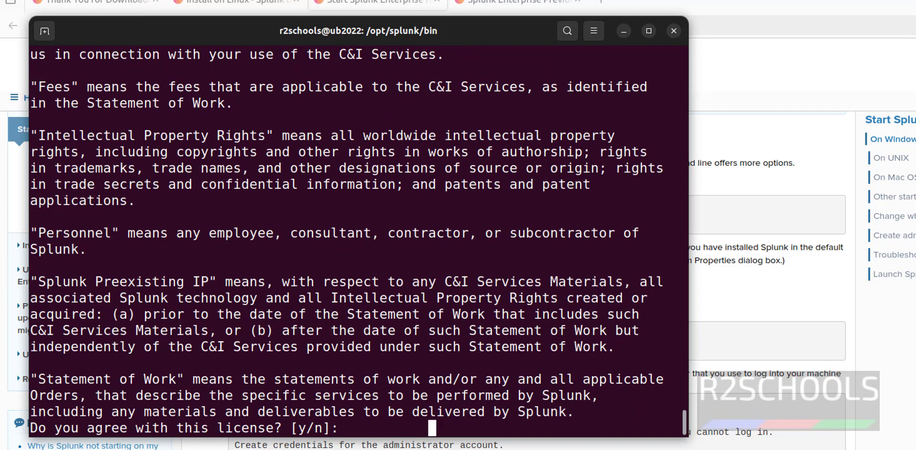
pyautogui.write('y')
pyautogui.press('Return')
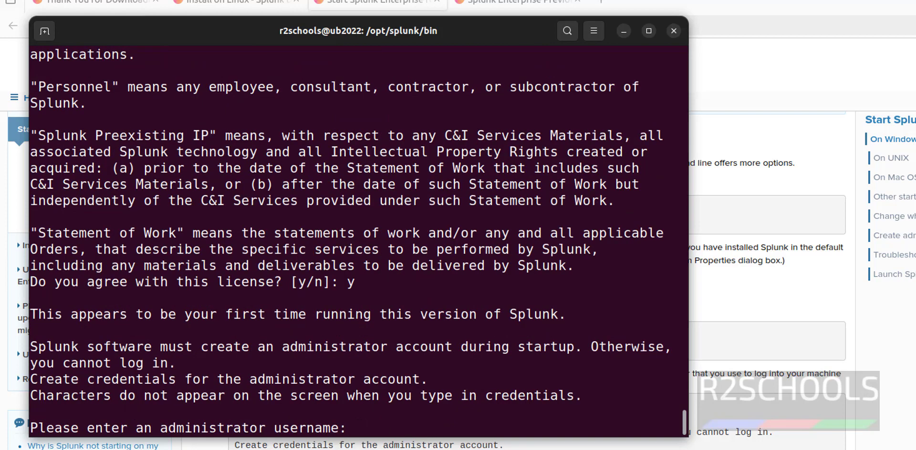
# Step: Create the administrator account splunk_admin with a confirmed password and select the 127.0.0.1:8000 address
pyautogui.write('splunk_')
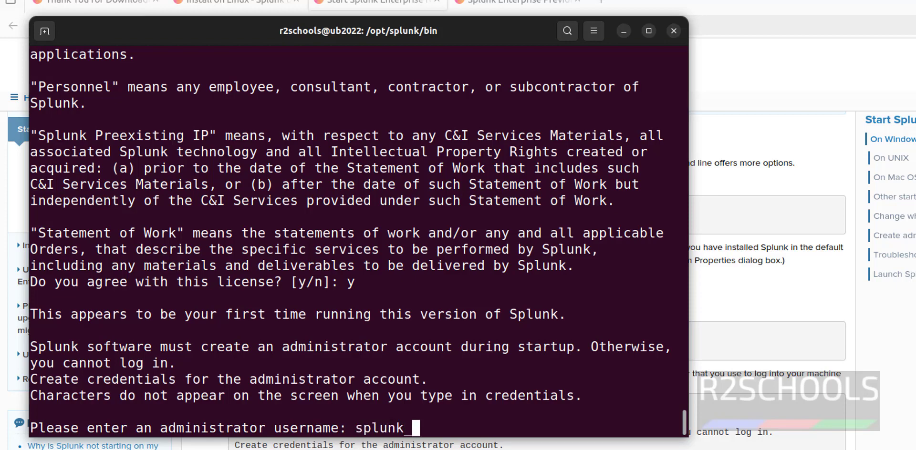
pyautogui.write('admin')
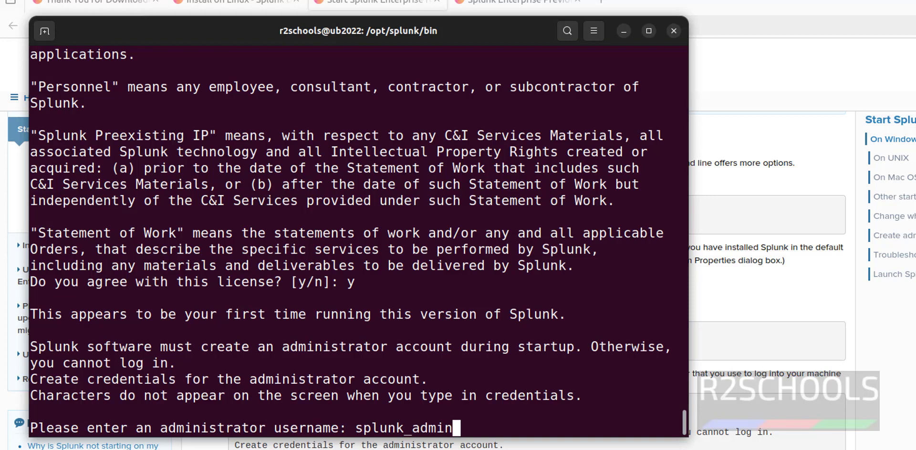
pyautogui.press('Return')
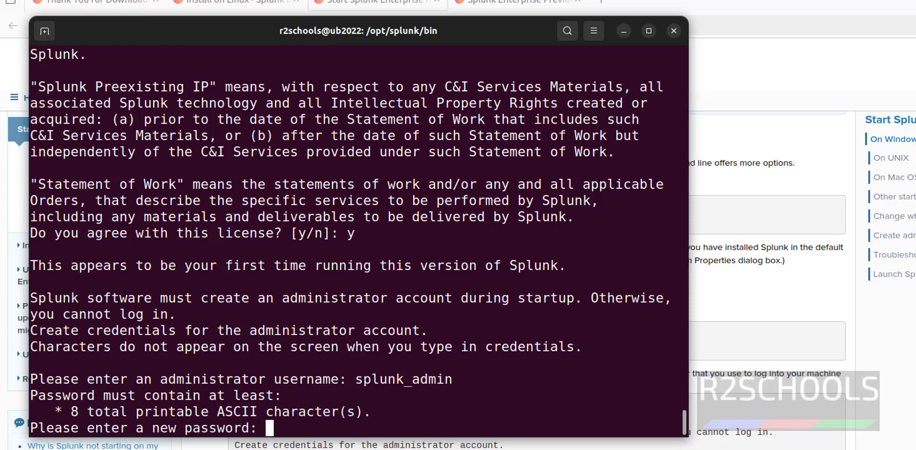
pyautogui.press('Return')
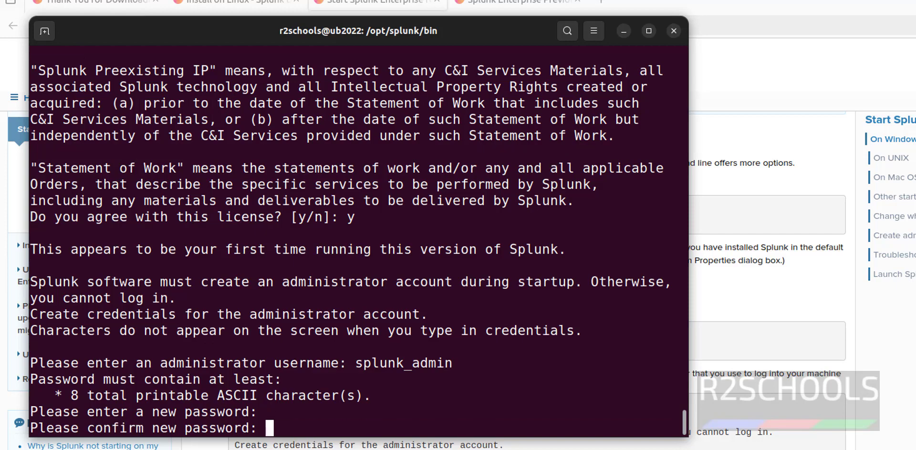
pyautogui.press('Return')
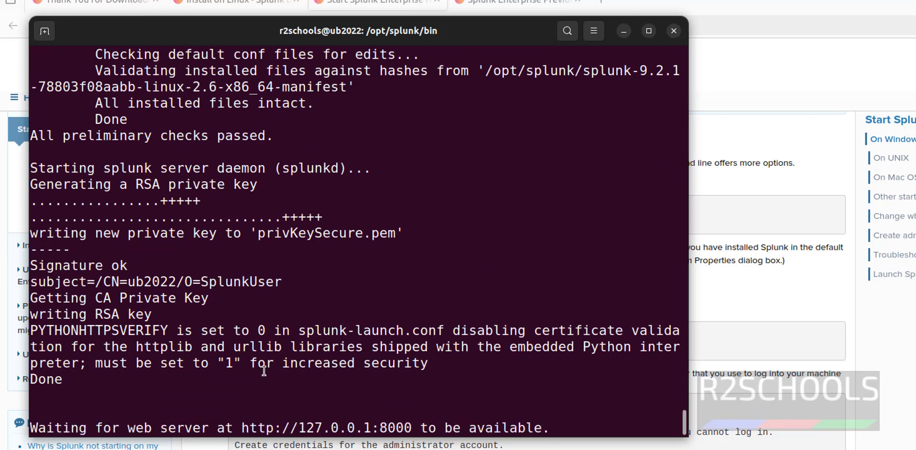
pyautogui.moveTo(411, 429); pyautogui.dragTo(253, 427)
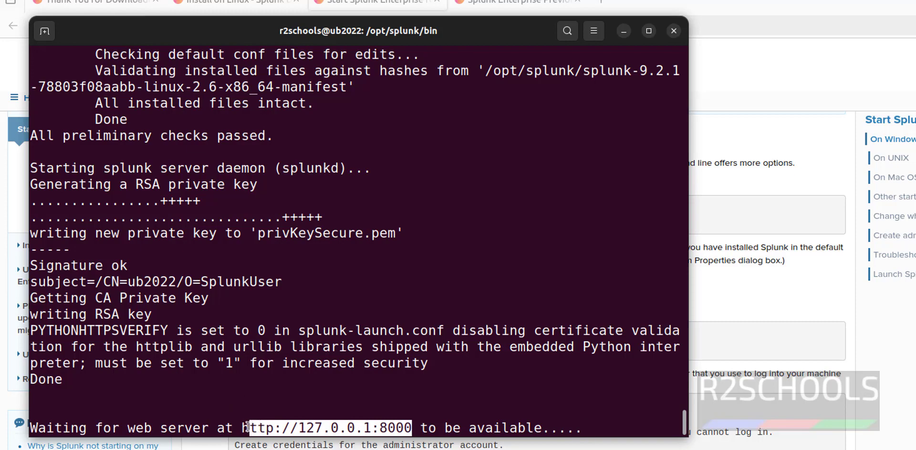
# Step: Replace the failed connection tab by loading the copied Splunk web address in a new browser tab
pyautogui.keyDown('ctrl'); pyautogui.click(253, 427); pyautogui.keyUp('ctrl')
pyautogui.click(723, 4)
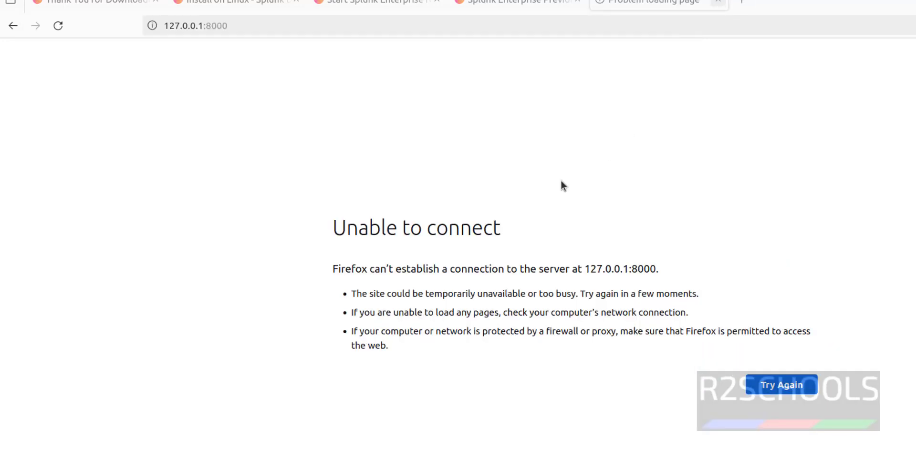
pyautogui.hotkey('ctrl', 'w')
pyautogui.hotkey('alt', 'Tab')
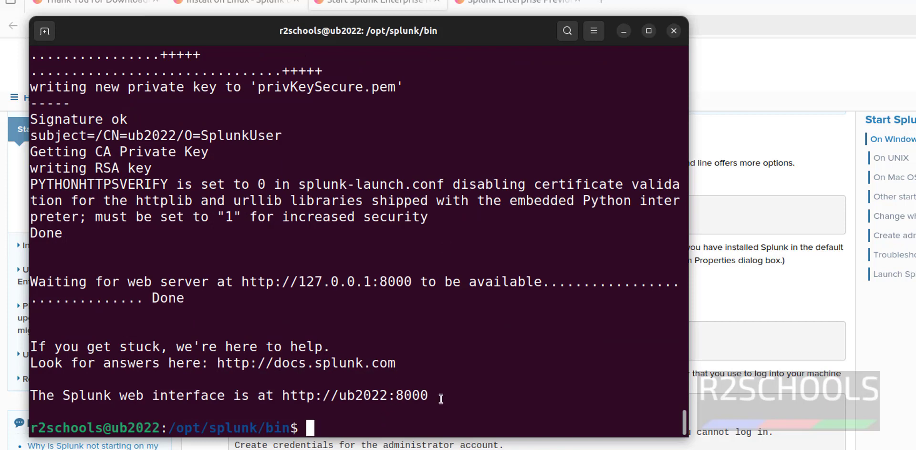
pyautogui.moveTo(438, 397); pyautogui.dragTo(284, 398)
pyautogui.hotkey('ctrl', 'c')
pyautogui.hotkey('ctrl', 'c')
pyautogui.hotkey('ctrl', 'c')
pyautogui.hotkey('ctrl', 'c')
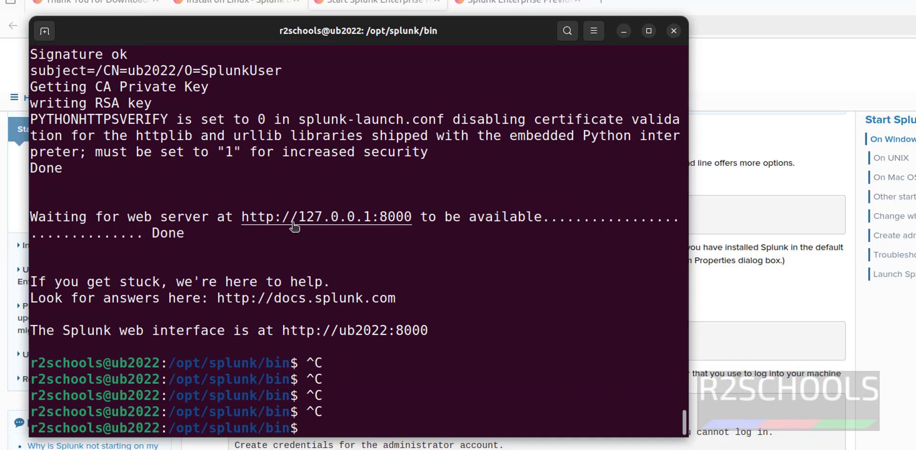
pyautogui.click(603, 3)
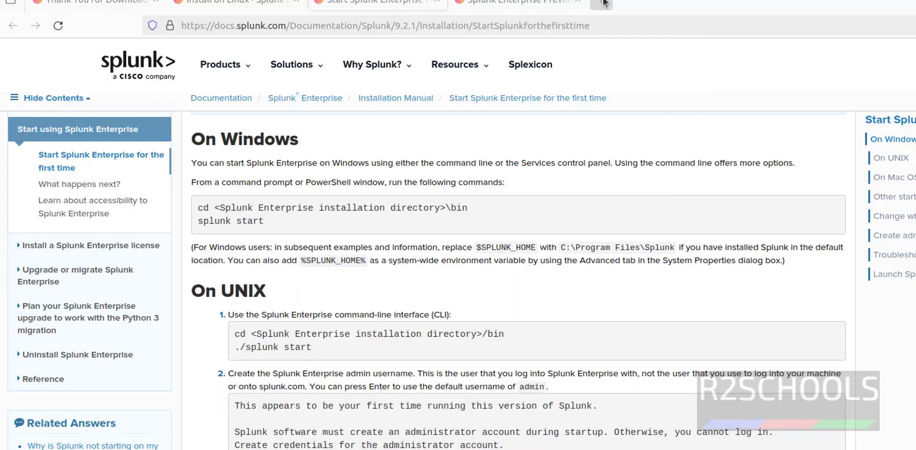
pyautogui.click(602, 4)
pyautogui.hotkey('ctrl', 'v')
pyautogui.press('Return')
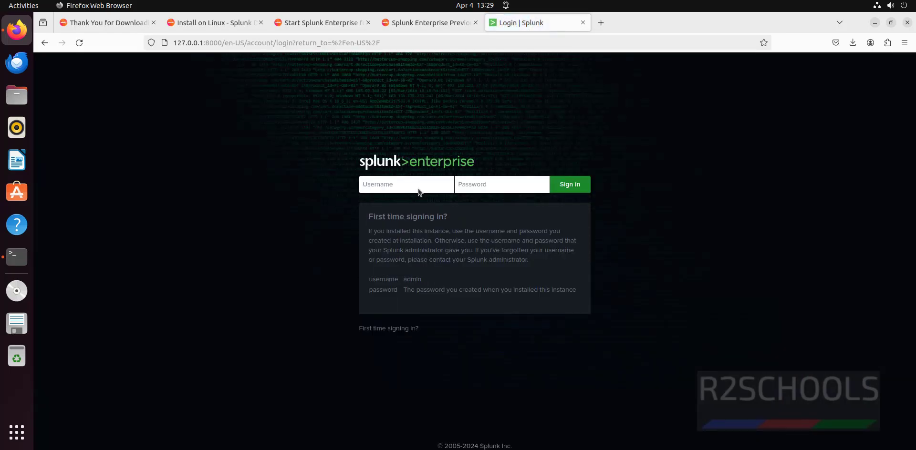
# Step: Copy the ub2022:8000 address from the terminal and load it in another browser tab
pyautogui.hotkey('alt', 'Tab')
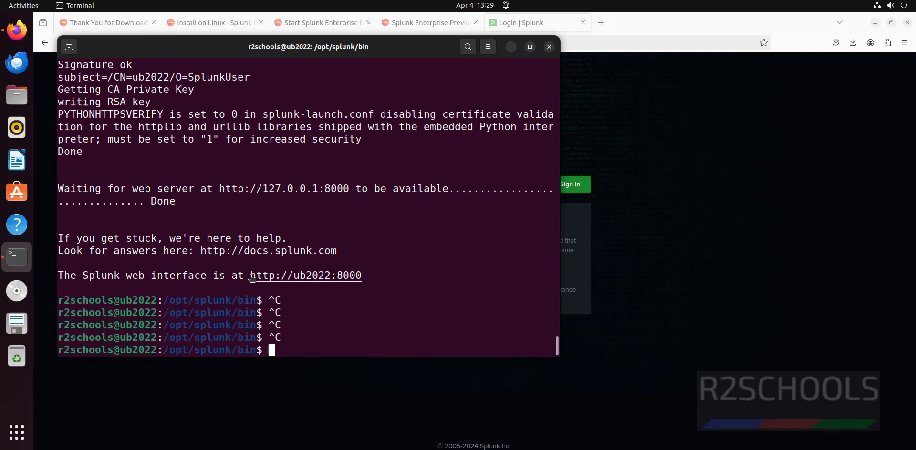
pyautogui.moveTo(252, 278); pyautogui.dragTo(365, 278)
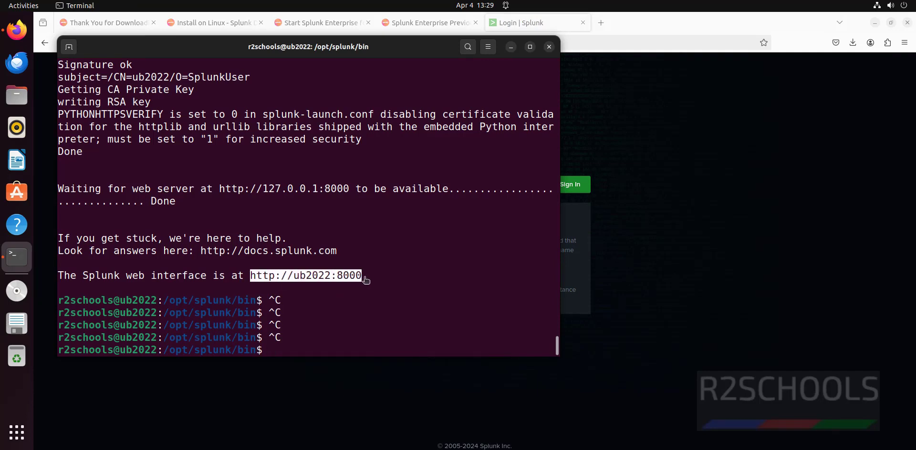
pyautogui.rightClick(336, 279)
pyautogui.click(356, 313)
pyautogui.click(605, 21)
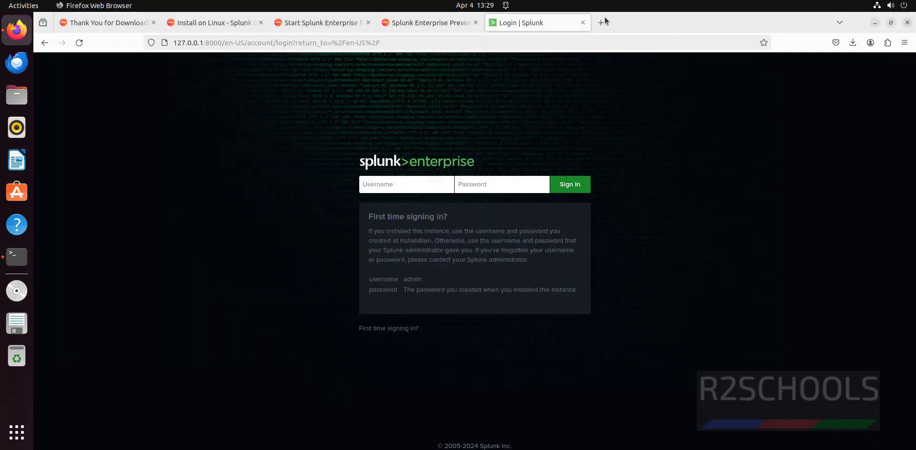
pyautogui.click(605, 21)
pyautogui.hotkey('ctrl', 'v')
pyautogui.press('Return')
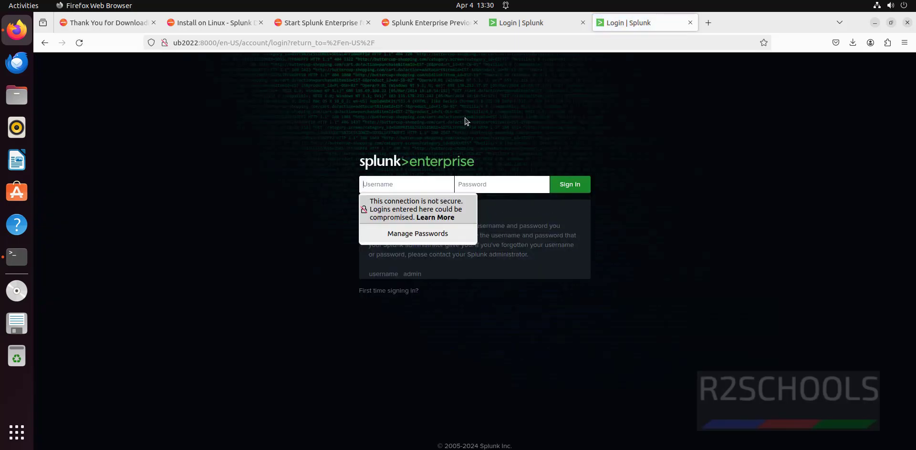
# Step: Run ifconfig and copy the ens33 IP address 192.168.129.134
pyautogui.hotkey('alt', 'Tab')
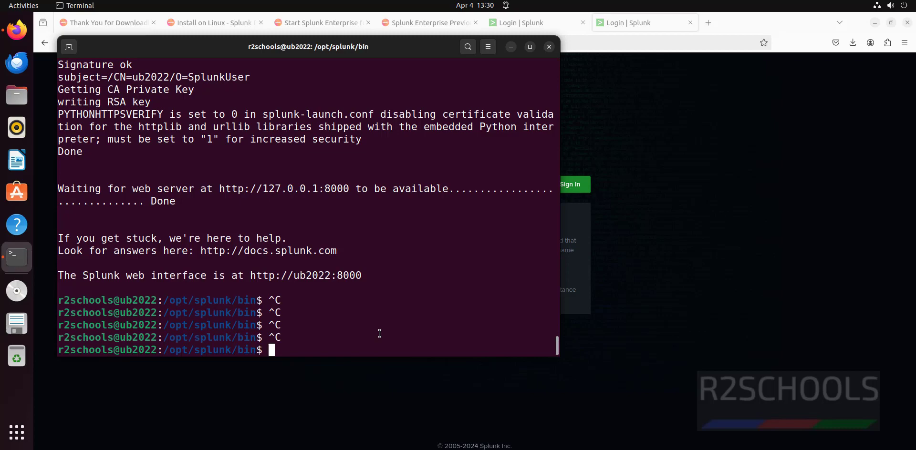
pyautogui.write('ifconfig')
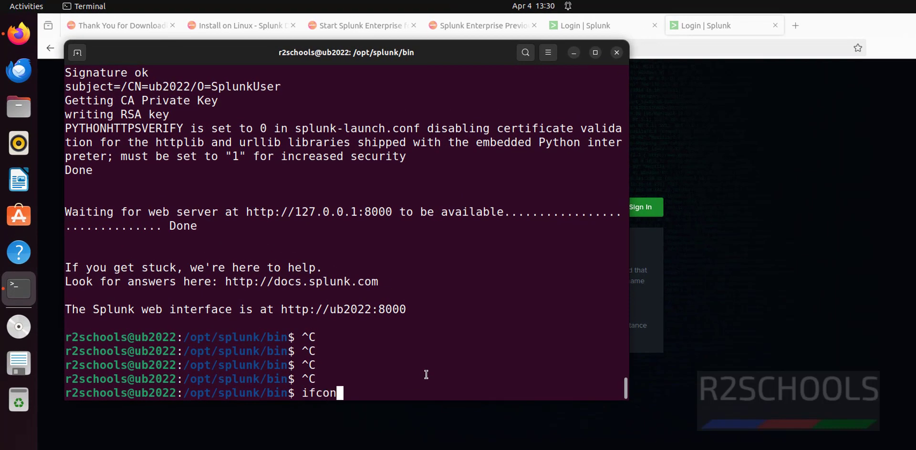
pyautogui.press('Return')
pyautogui.scroll(2, 239, 157)
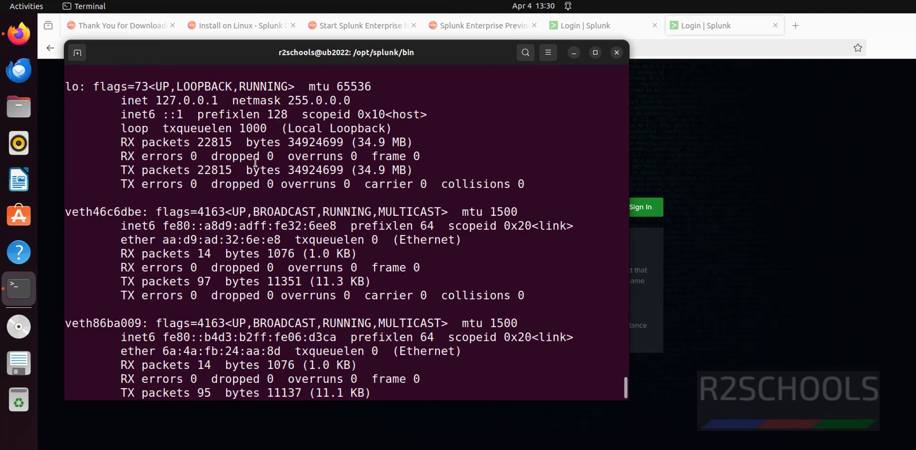
pyautogui.scroll(4, 211, 145)
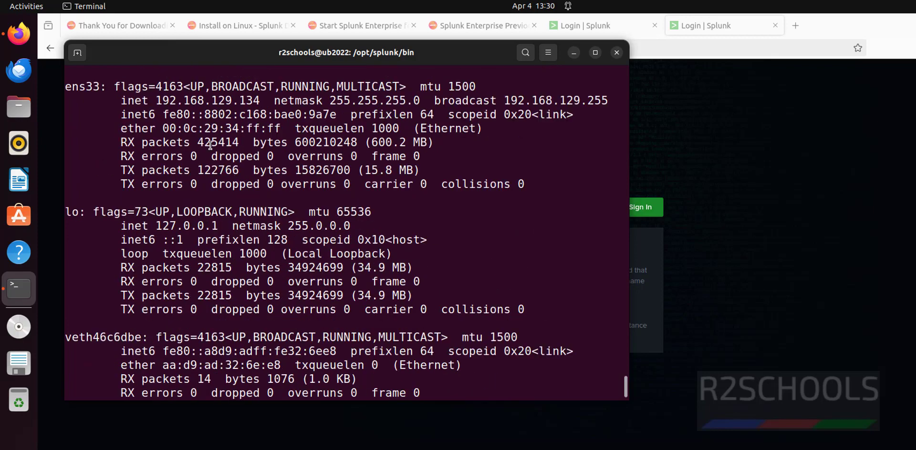
pyautogui.moveTo(156, 184); pyautogui.dragTo(254, 185)
pyautogui.rightClick(254, 184)
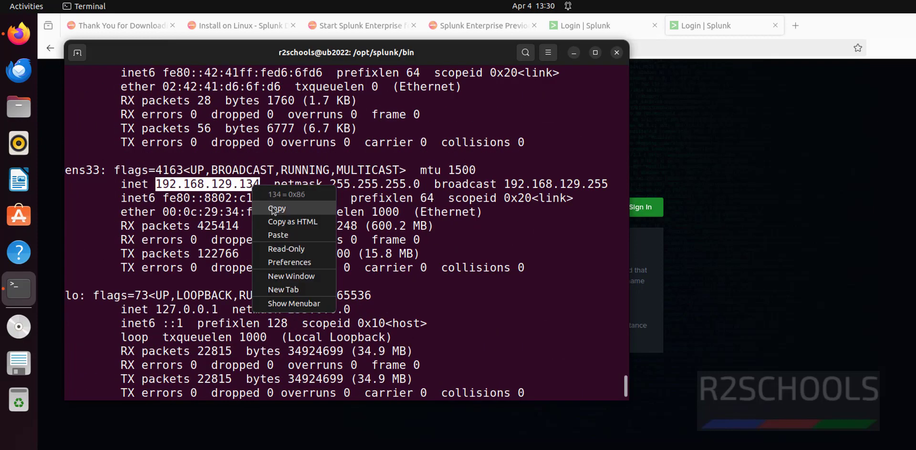
pyautogui.click(274, 203)
# Step: Load 192.168.129.134:8000 in a new Firefox tab
pyautogui.click(855, 134)
pyautogui.hotkey('ctrl', 't')
pyautogui.hotkey('ctrl', 'v')
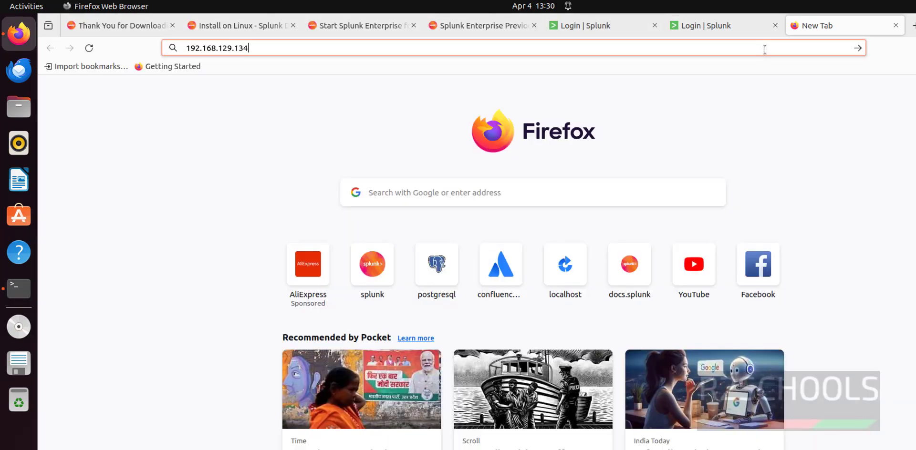
pyautogui.write(':8000')
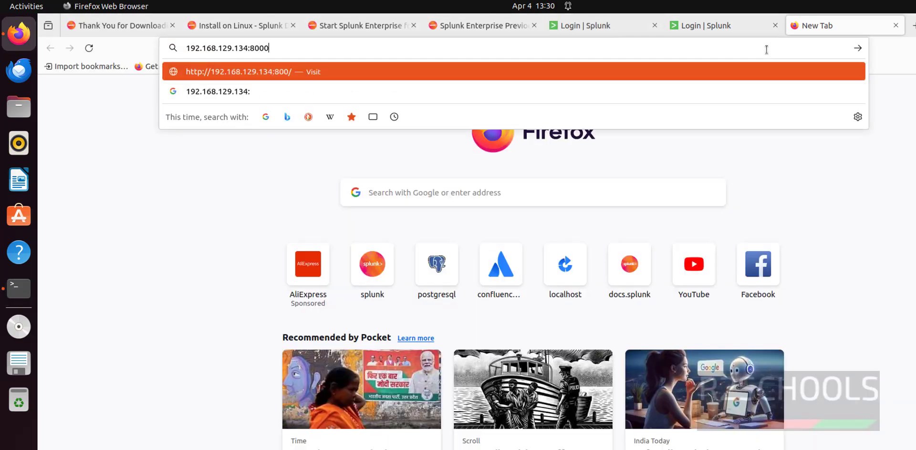
pyautogui.press('Return')
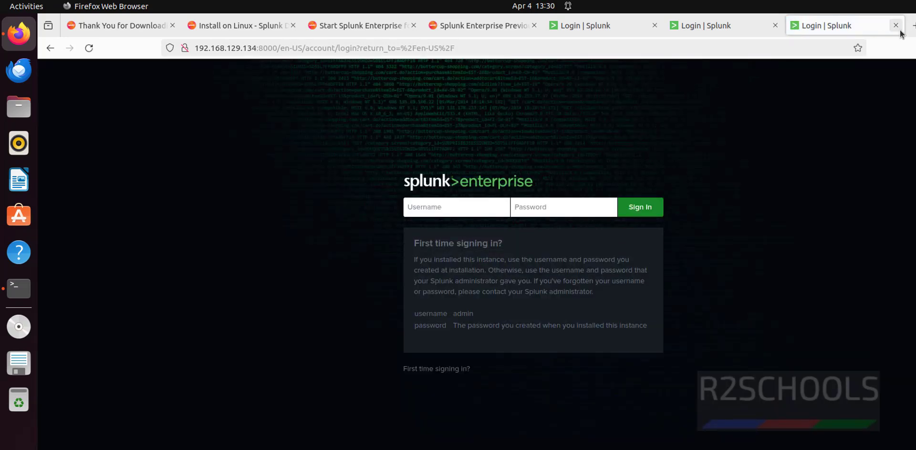
# Step: Close the 192.168.129.134 and ub2022:8000 tabs, then sign in with the administrator credentials
pyautogui.click(897, 25)
pyautogui.click(775, 25)
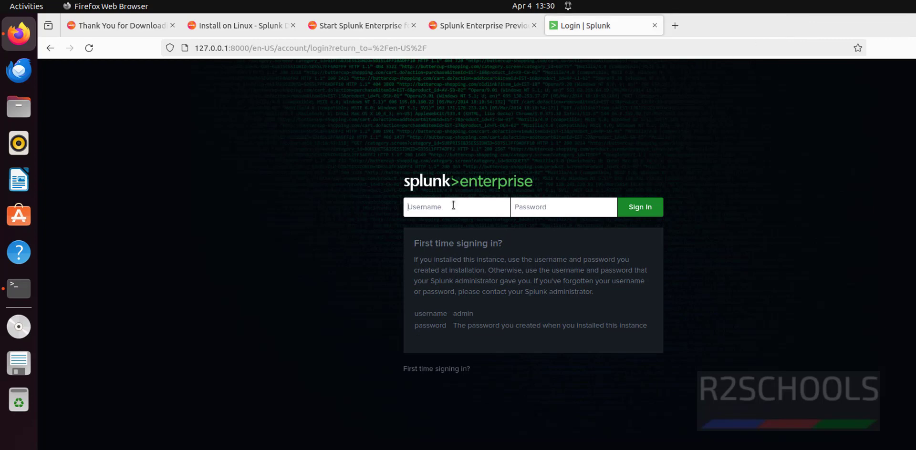
pyautogui.write('splunk')
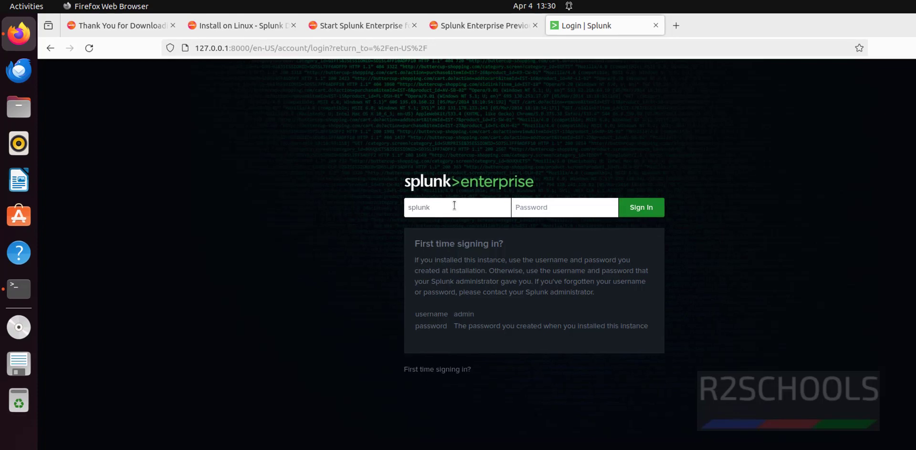
pyautogui.write('_admin')
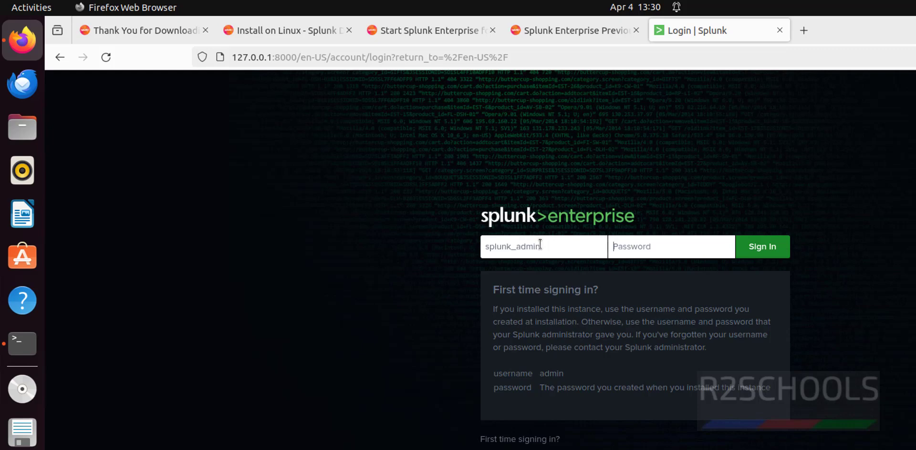
pyautogui.write('a')
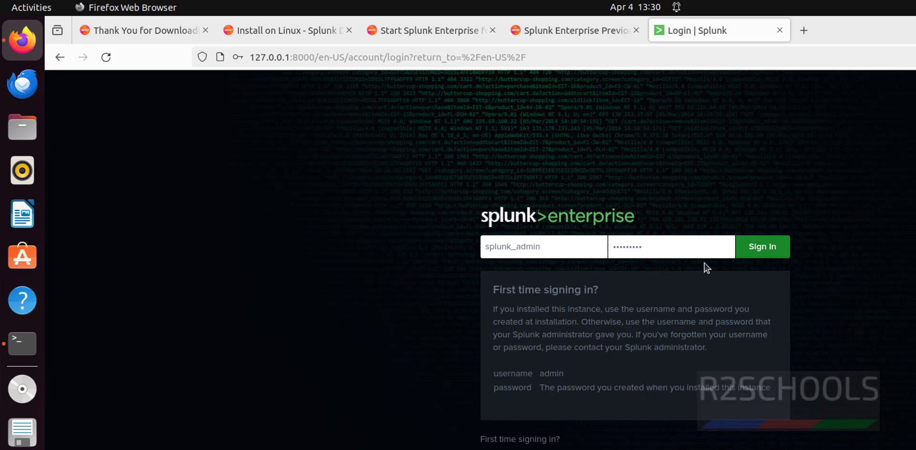
pyautogui.click(759, 249)
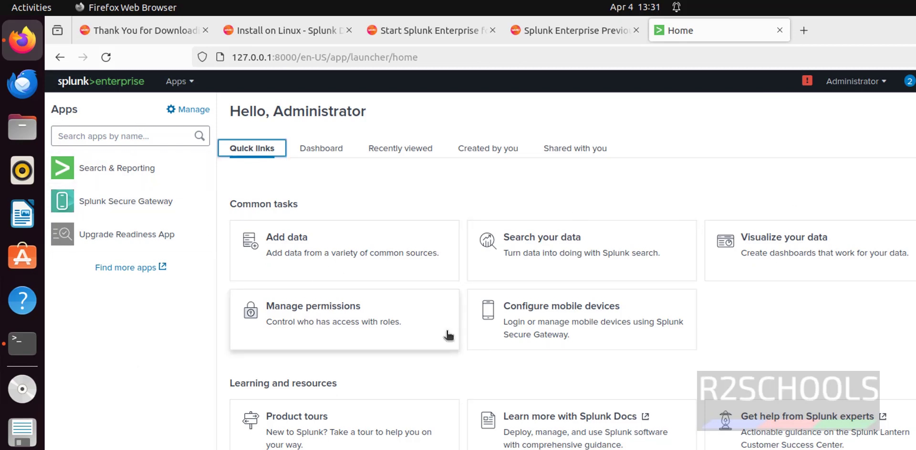
pyautogui.click(869, 83)
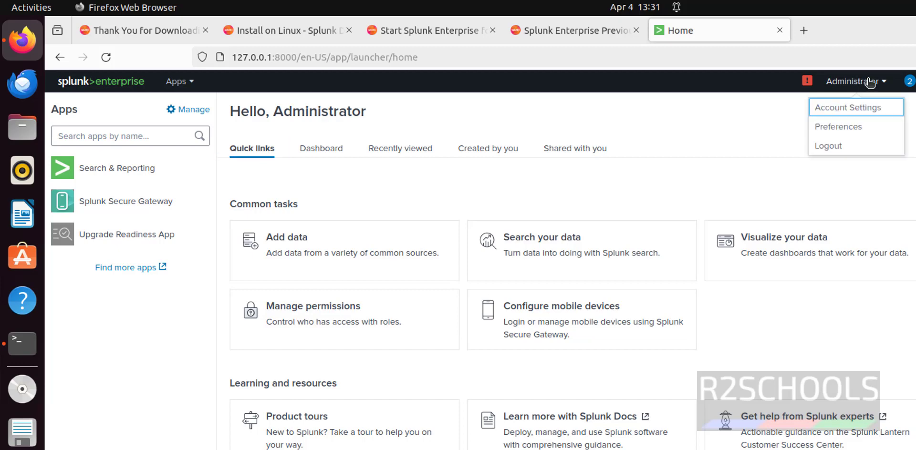
pyautogui.click(859, 110)
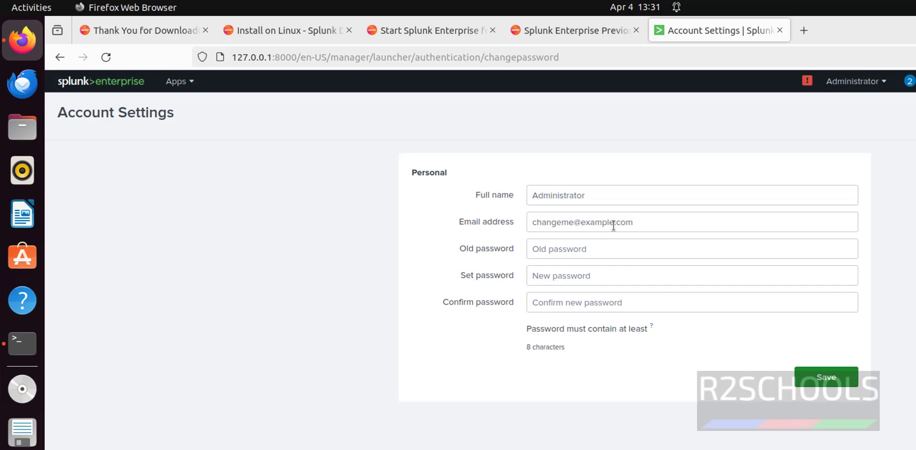
pyautogui.click(614, 225)
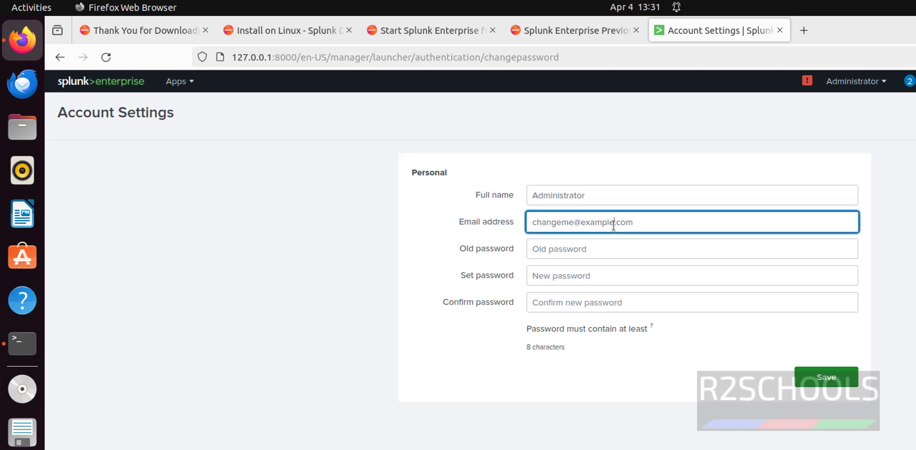
pyautogui.moveTo(646, 199); pyautogui.dragTo(478, 200)
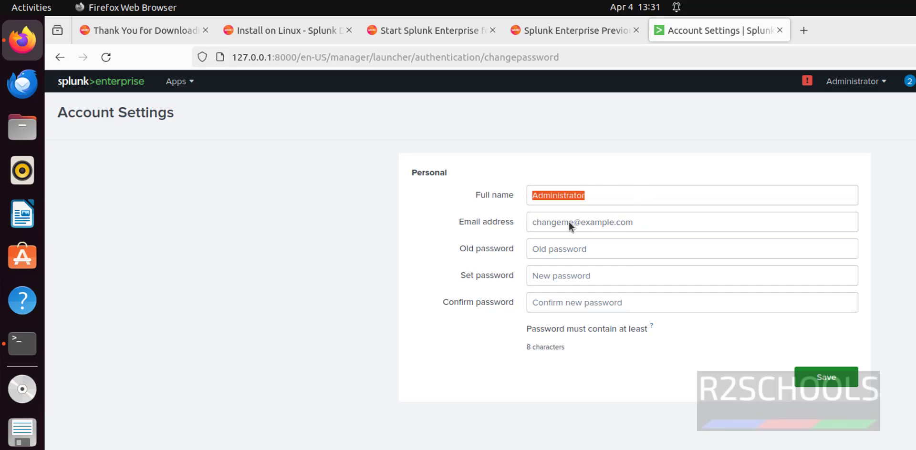
pyautogui.click(574, 253)
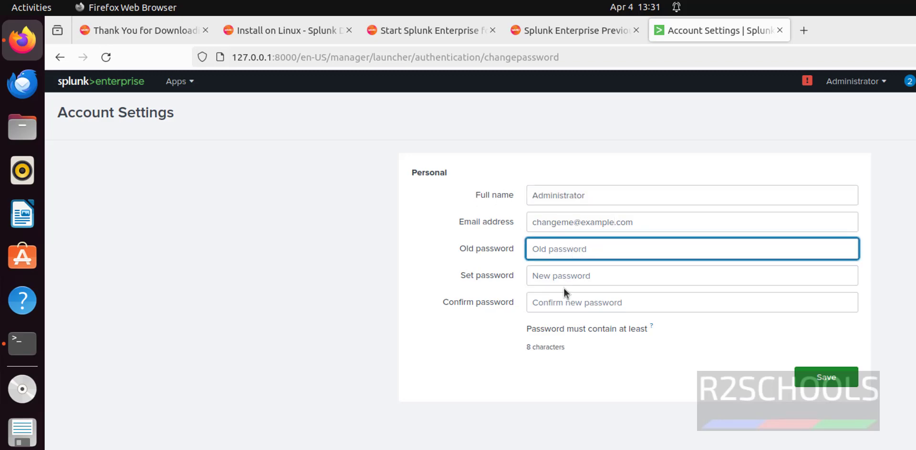
pyautogui.press('Tab')
pyautogui.click(566, 303)
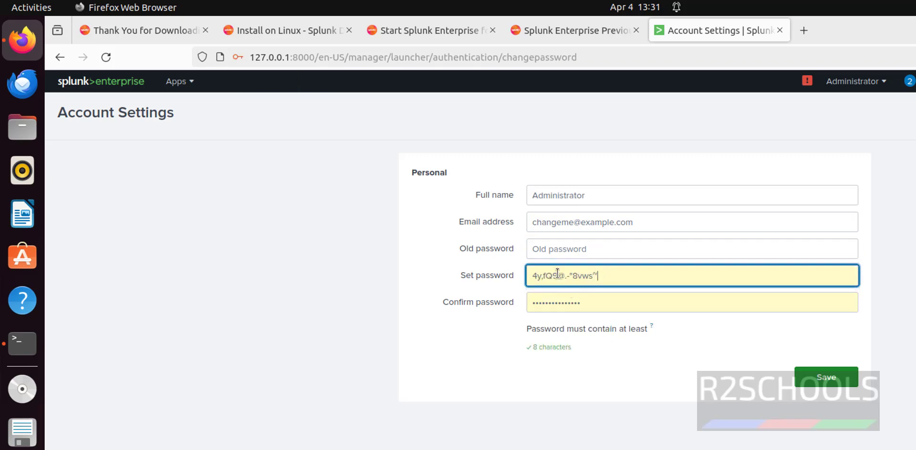
pyautogui.hotkey('ctrl', 'a')
pyautogui.press('BackSpace')
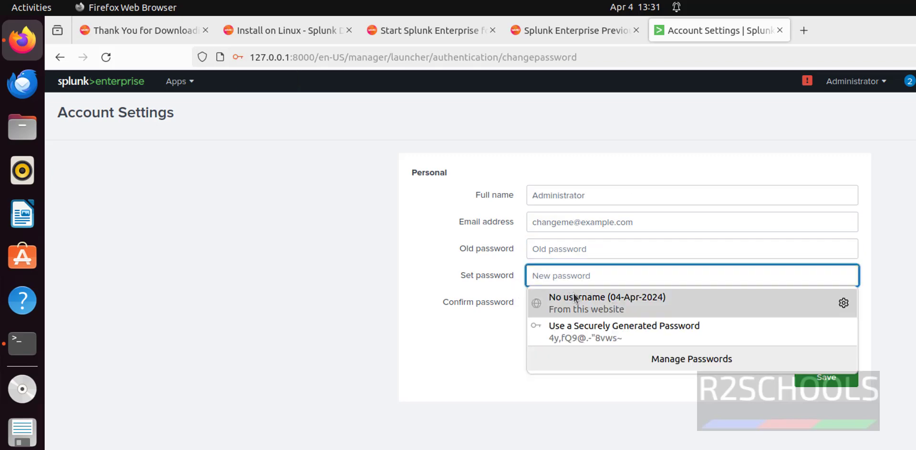
pyautogui.press('Escape')
pyautogui.click(475, 303)
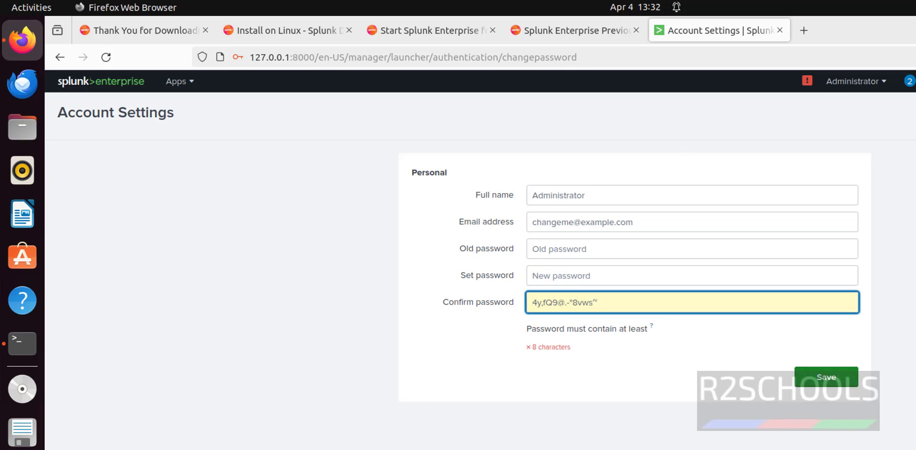
pyautogui.press('Tab')
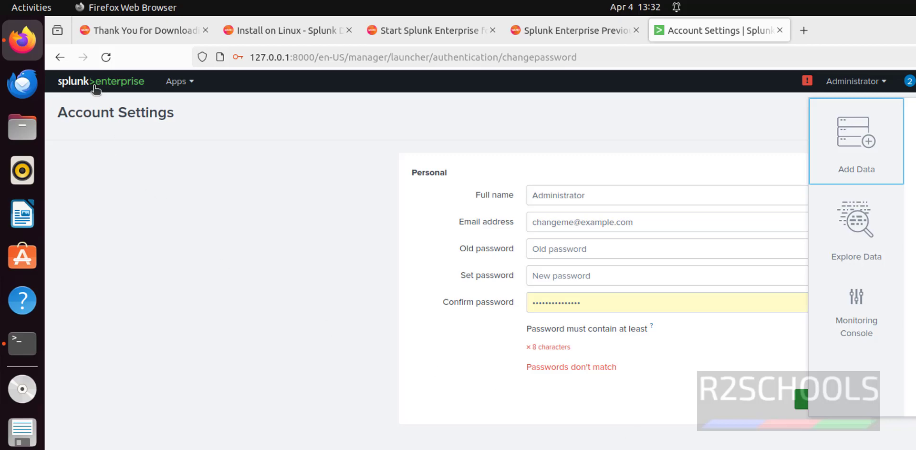
pyautogui.click(93, 82)
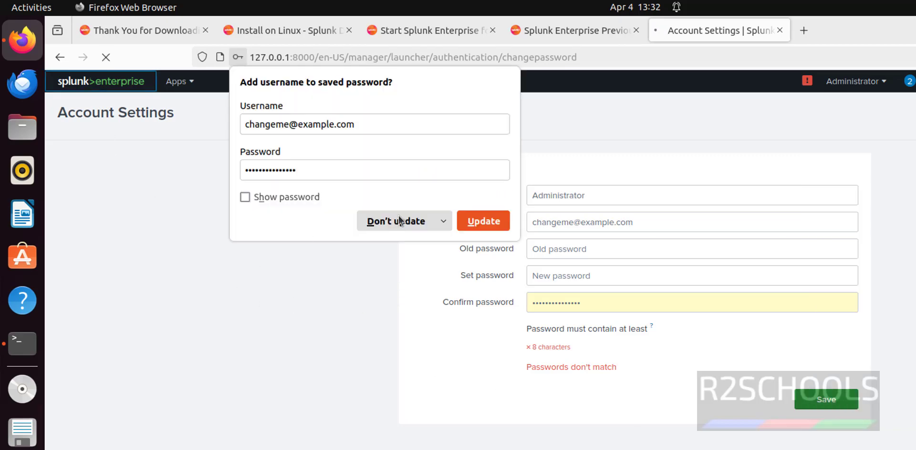
pyautogui.click(393, 221)
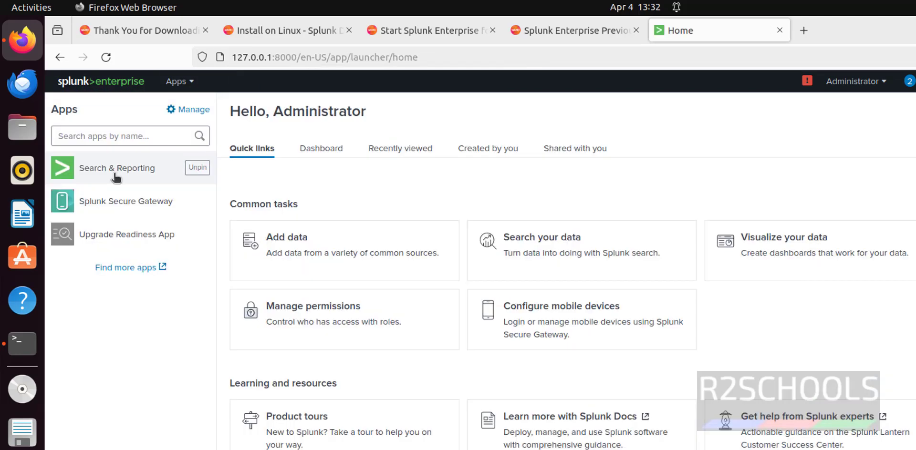